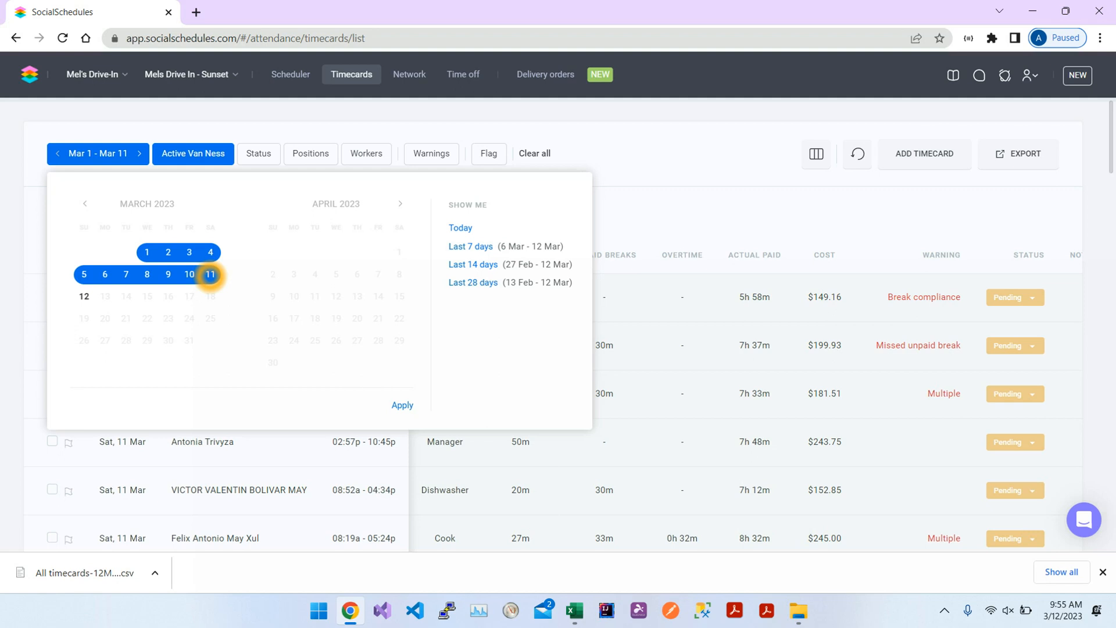
Set the timecards date range to Mar 1 - Mar 11 and apply it
{"action": "left_click", "coordinate": [148, 251]}
{"action": "left_click", "coordinate": [210, 273]}
{"action": "left_click", "coordinate": [401, 405]}
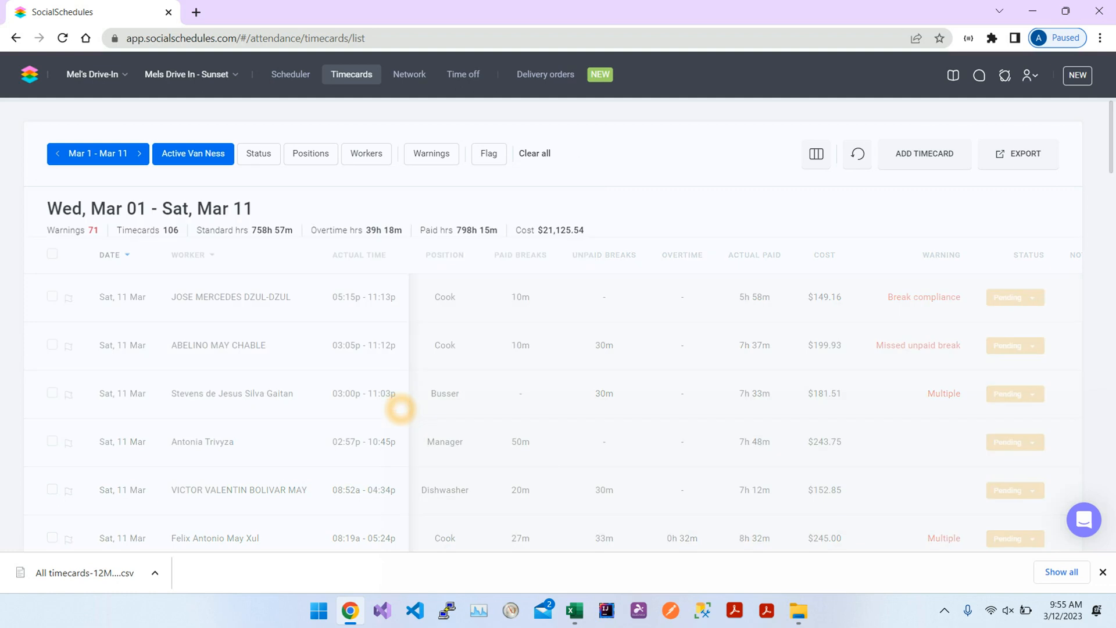
Filter the timecards to the Mel's Drive In - Sunset department instead of Active Van Ness, and dismiss the downloads bar
{"action": "left_click", "coordinate": [194, 157]}
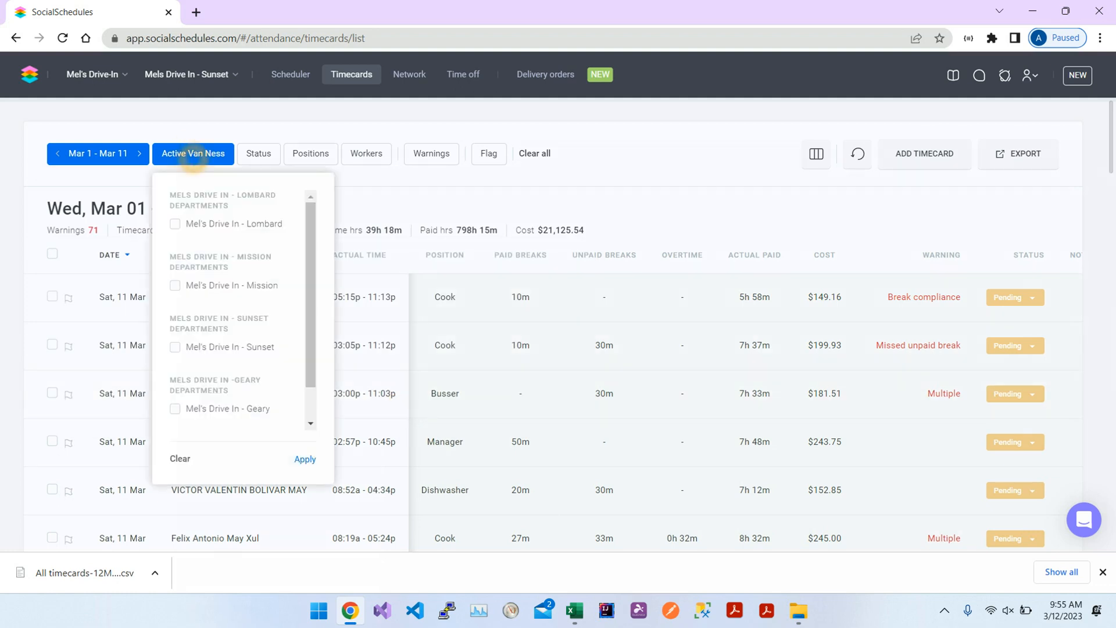
{"action": "left_click", "coordinate": [172, 347]}
{"action": "scroll", "coordinate": [170, 349], "scroll_direction": "down", "scroll_amount": 1}
{"action": "left_click", "coordinate": [163, 422]}
{"action": "left_click", "coordinate": [163, 421]}
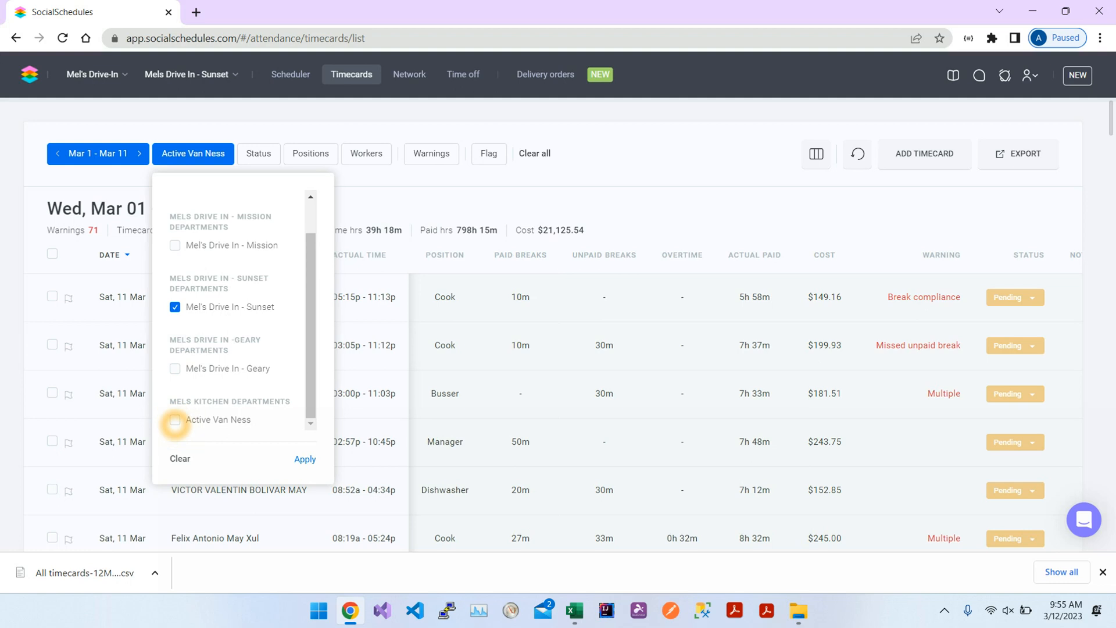
{"action": "left_click", "coordinate": [305, 459]}
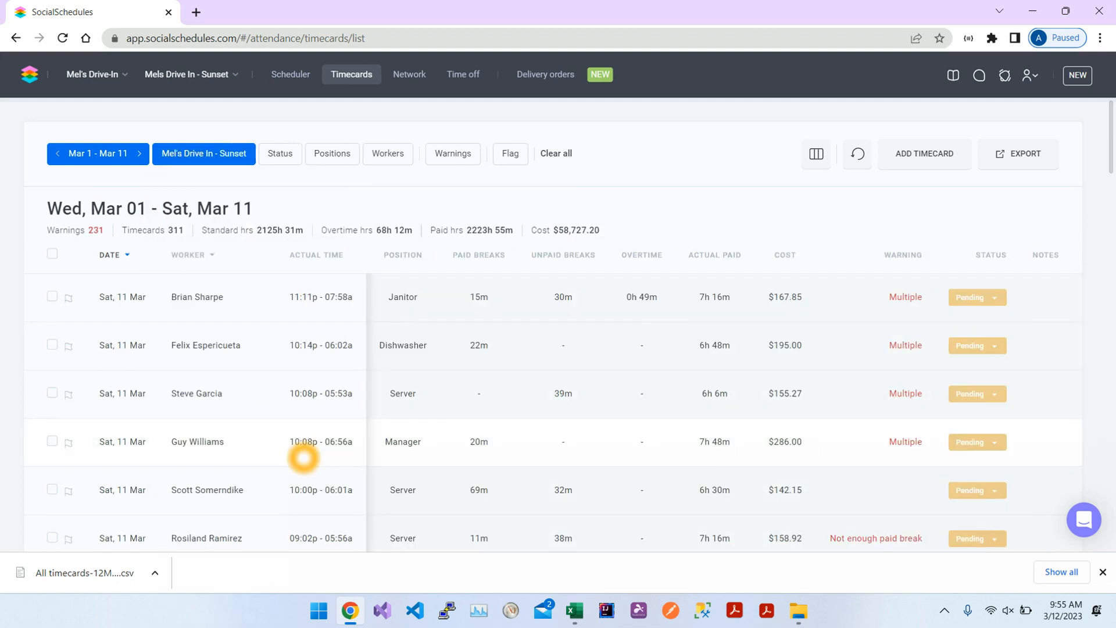
{"action": "left_click", "coordinate": [1103, 572]}
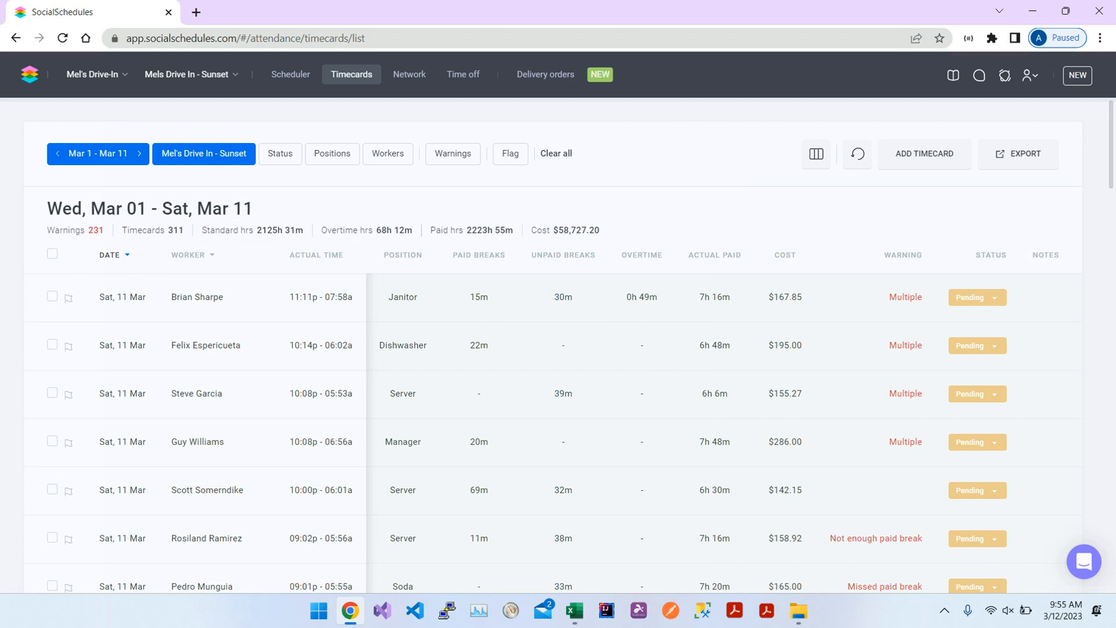
Export all the filtered timecards as a Standard export (CSV), checking the included columns, and download the file
{"action": "left_click", "coordinate": [1023, 155]}
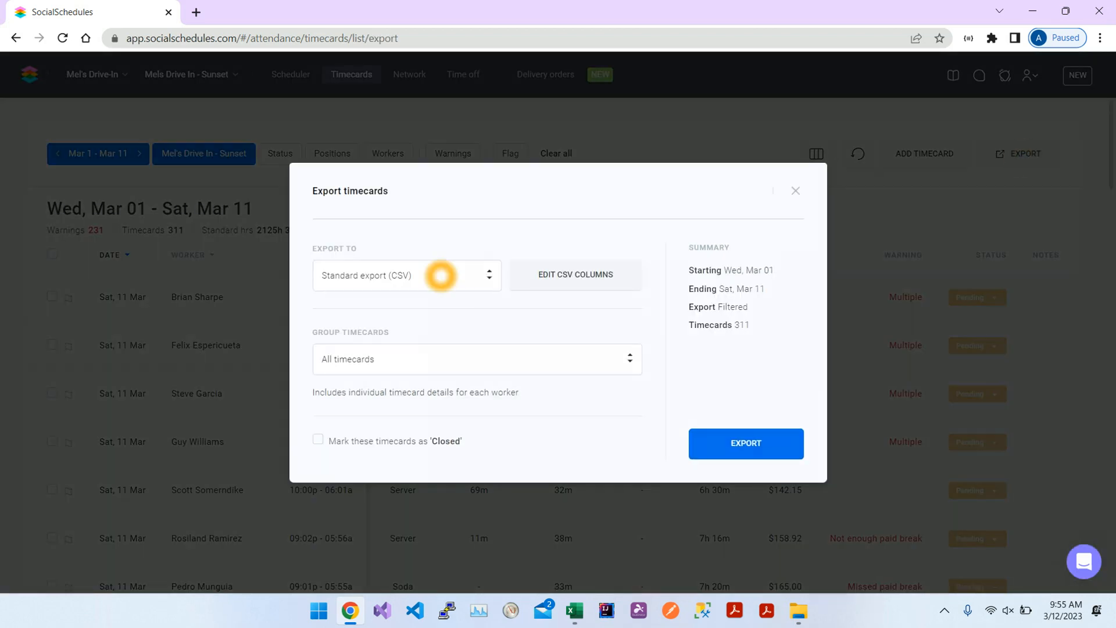
{"action": "left_click", "coordinate": [577, 276]}
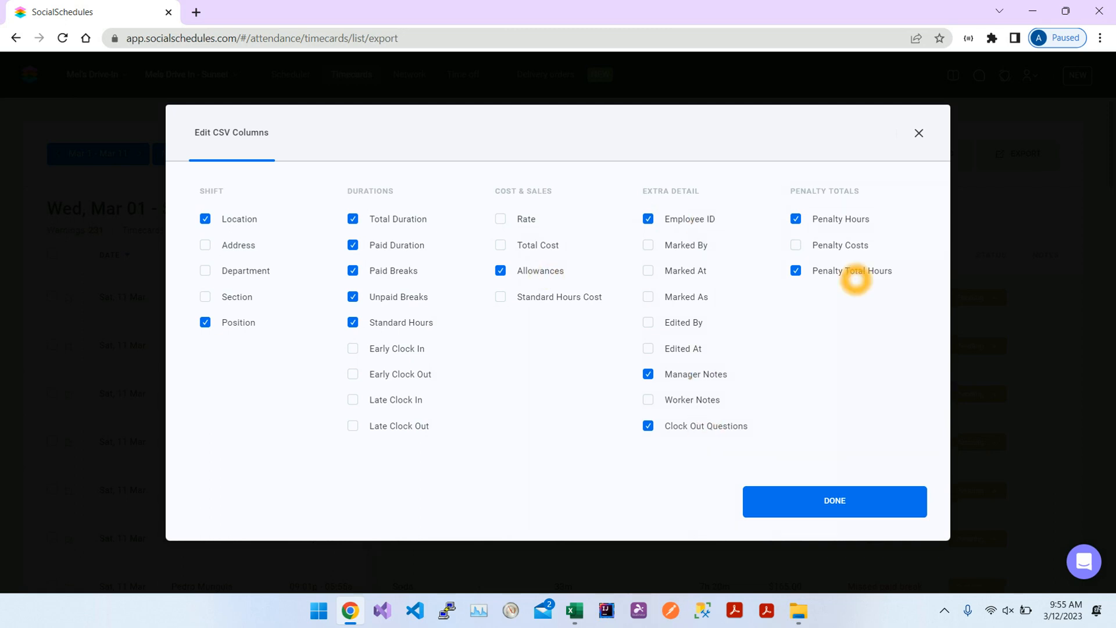
{"action": "left_click", "coordinate": [836, 501]}
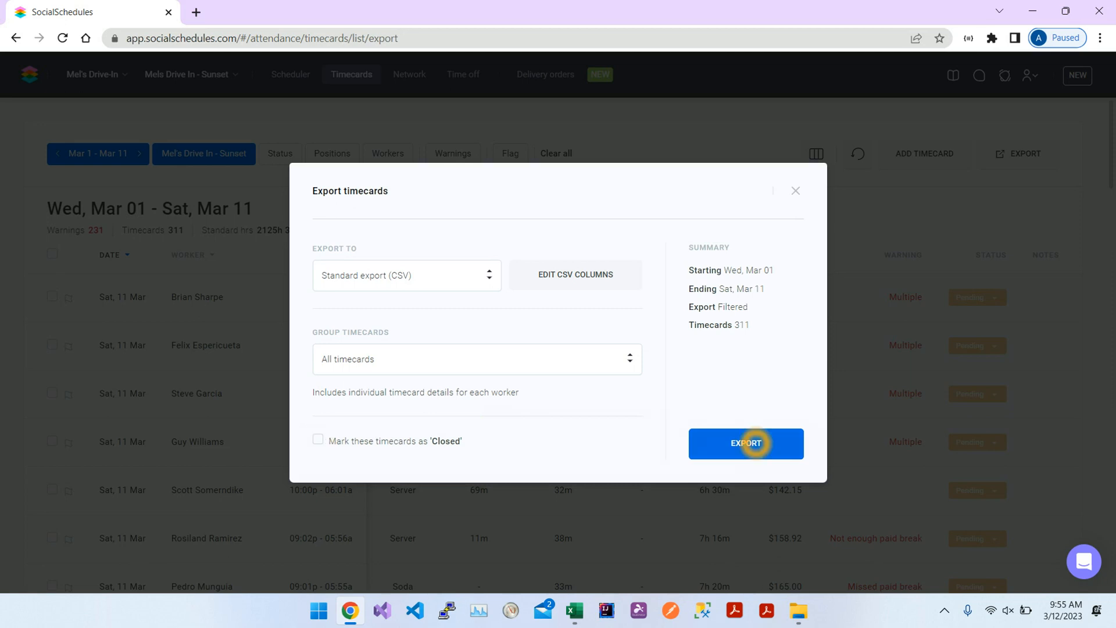
{"action": "left_click", "coordinate": [755, 443]}
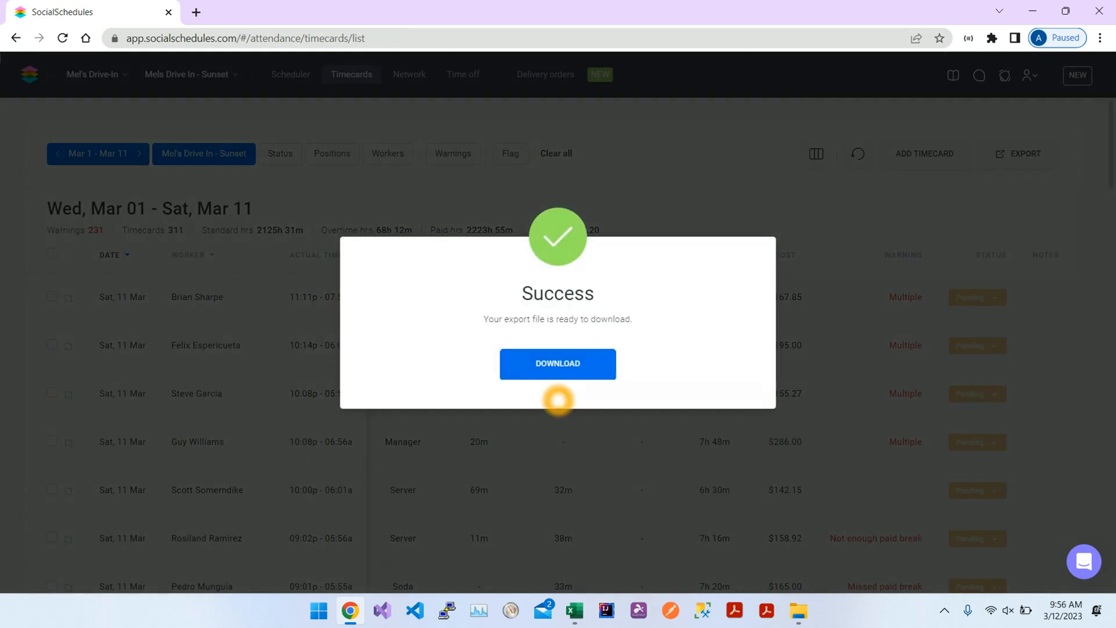
{"action": "left_click", "coordinate": [568, 366]}
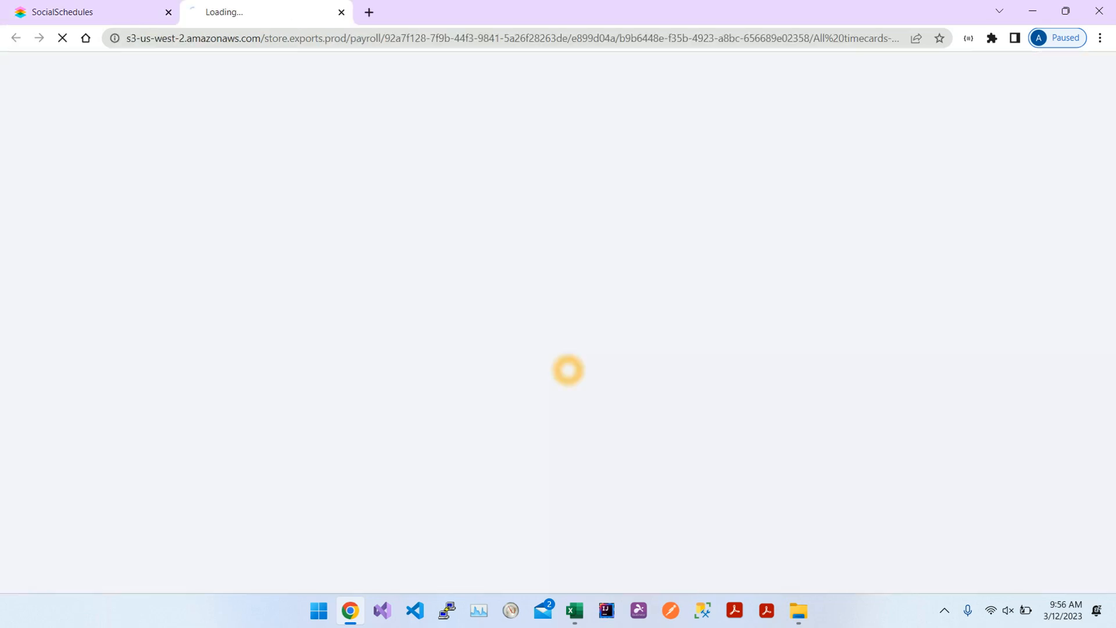
Show the newly downloaded file All timecards-12Mar2023 (1) in its folder and open it in Excel
{"action": "left_click", "coordinate": [155, 572]}
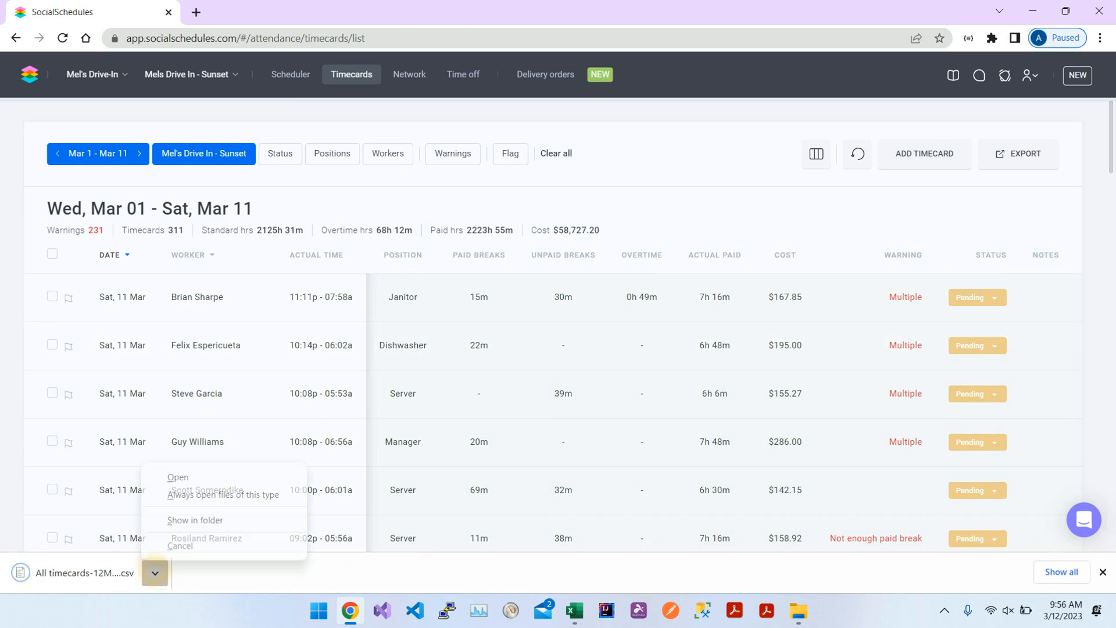
{"action": "left_click", "coordinate": [192, 495]}
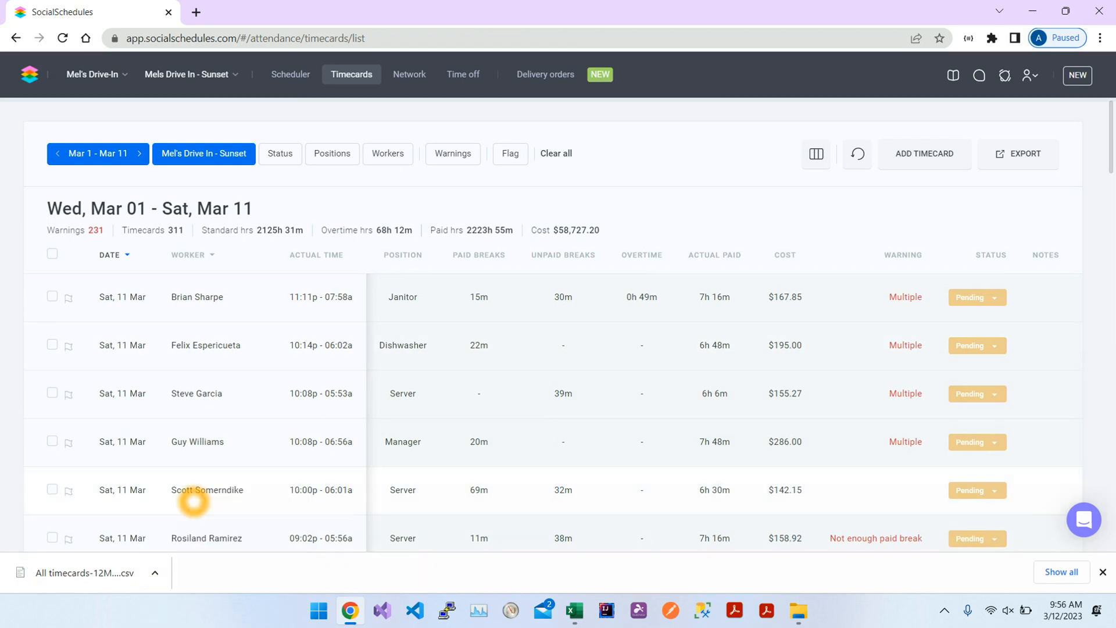
{"action": "left_click", "coordinate": [154, 573]}
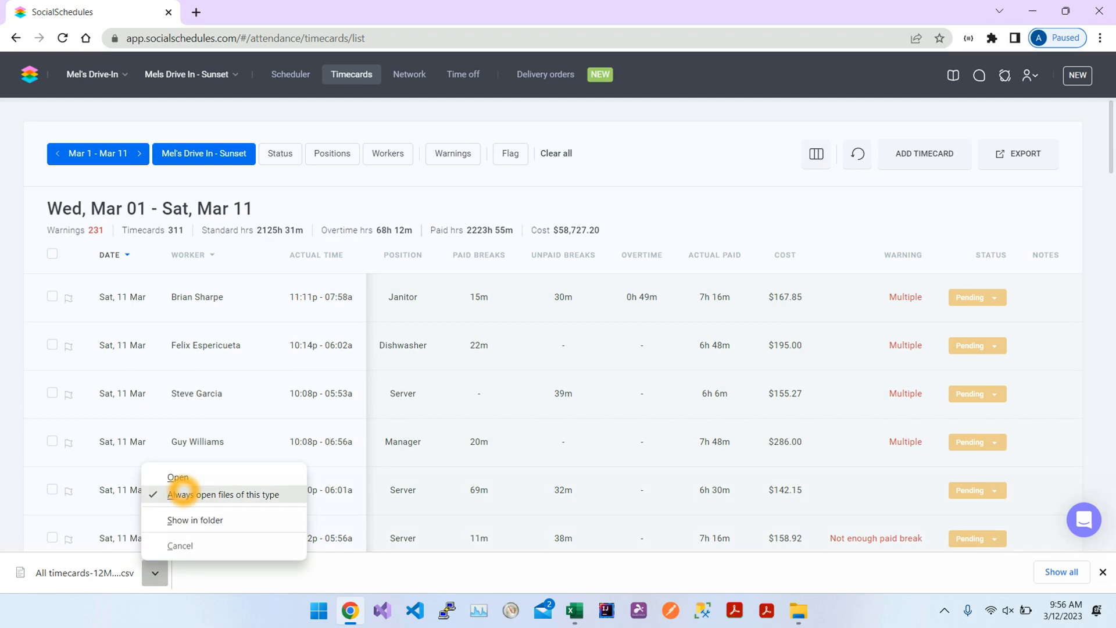
{"action": "left_click", "coordinate": [186, 520]}
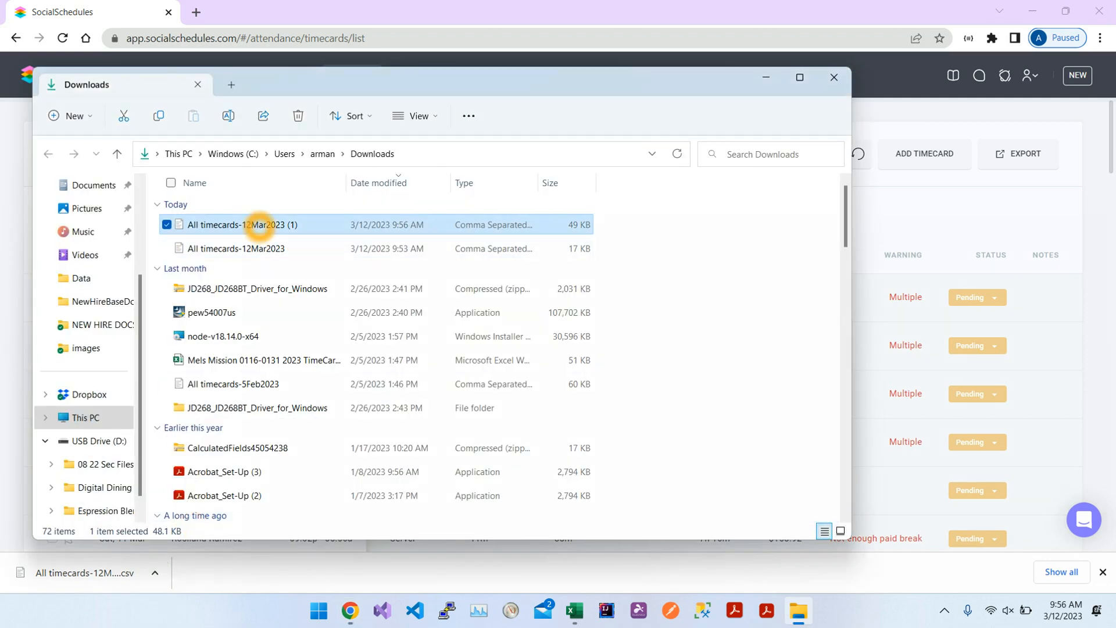
{"action": "right_click", "coordinate": [262, 225]}
{"action": "mouse_move", "coordinate": [319, 297]}
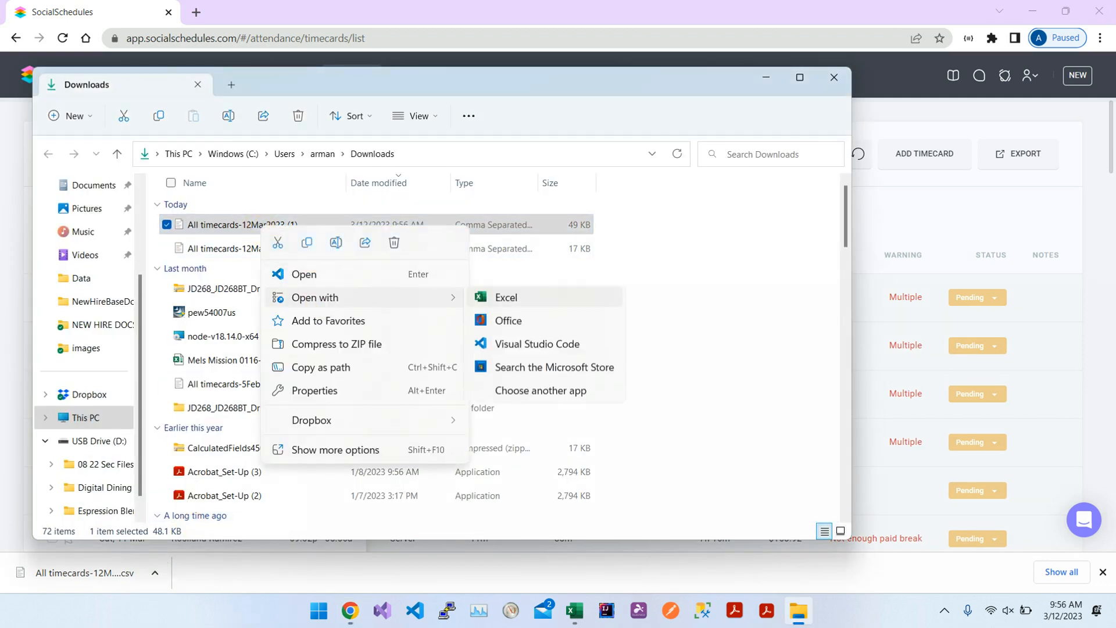
{"action": "left_click", "coordinate": [550, 302]}
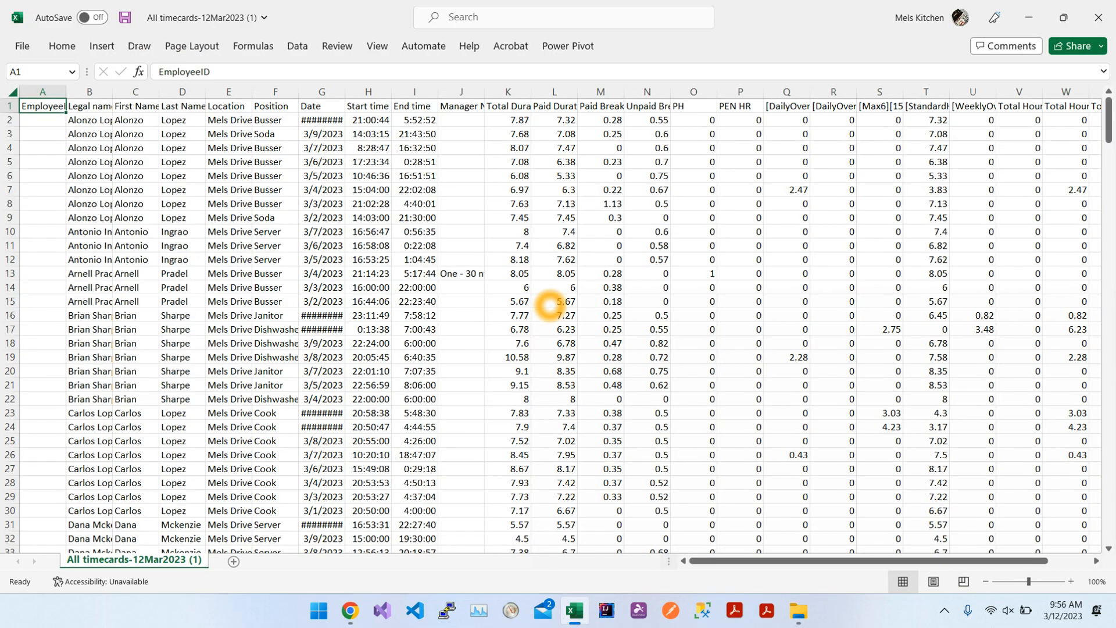
Save the file in Downloads as an Excel Workbook (*.xlsx) named 03152023 SS AllTimeCards Payroll Summary
{"action": "key", "text": "alt+f"}
{"action": "key", "text": "a"}
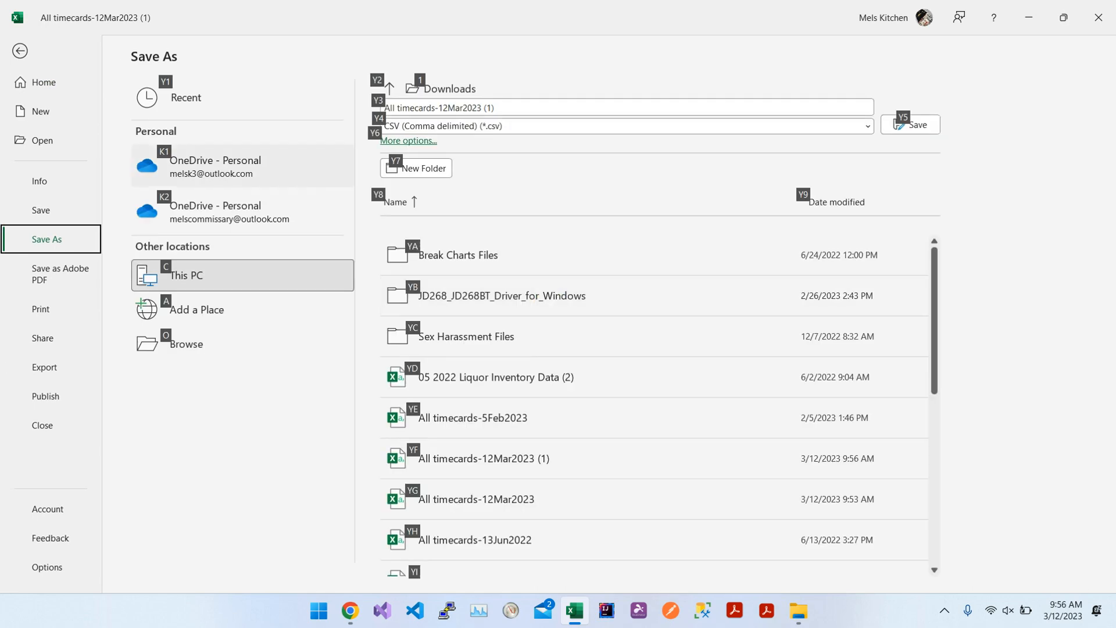
{"action": "left_click", "coordinate": [511, 120]}
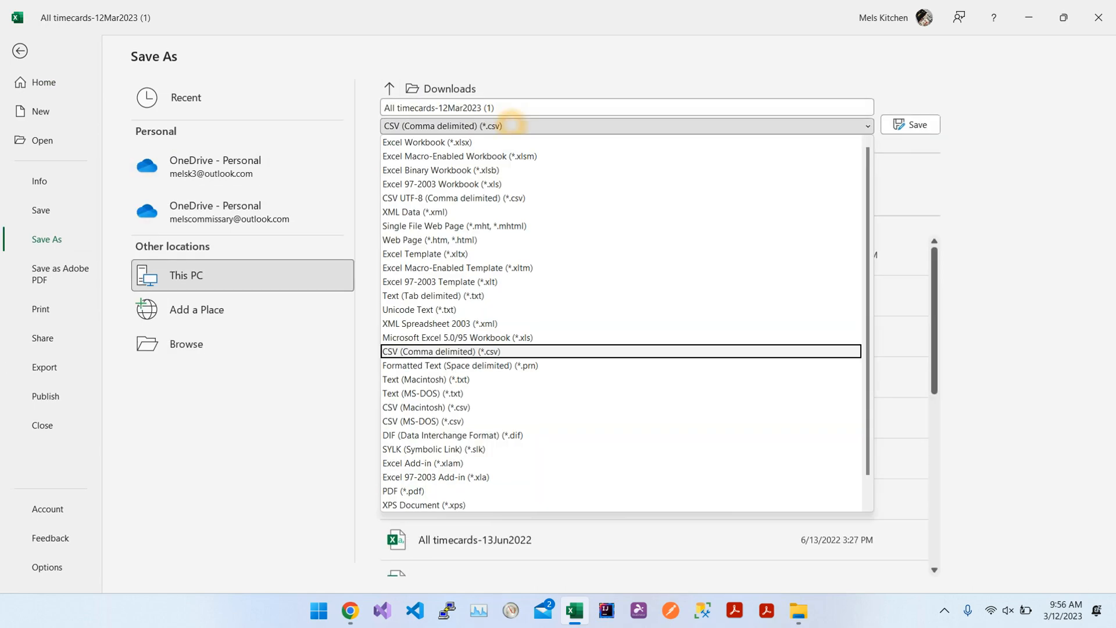
{"action": "left_click", "coordinate": [454, 142]}
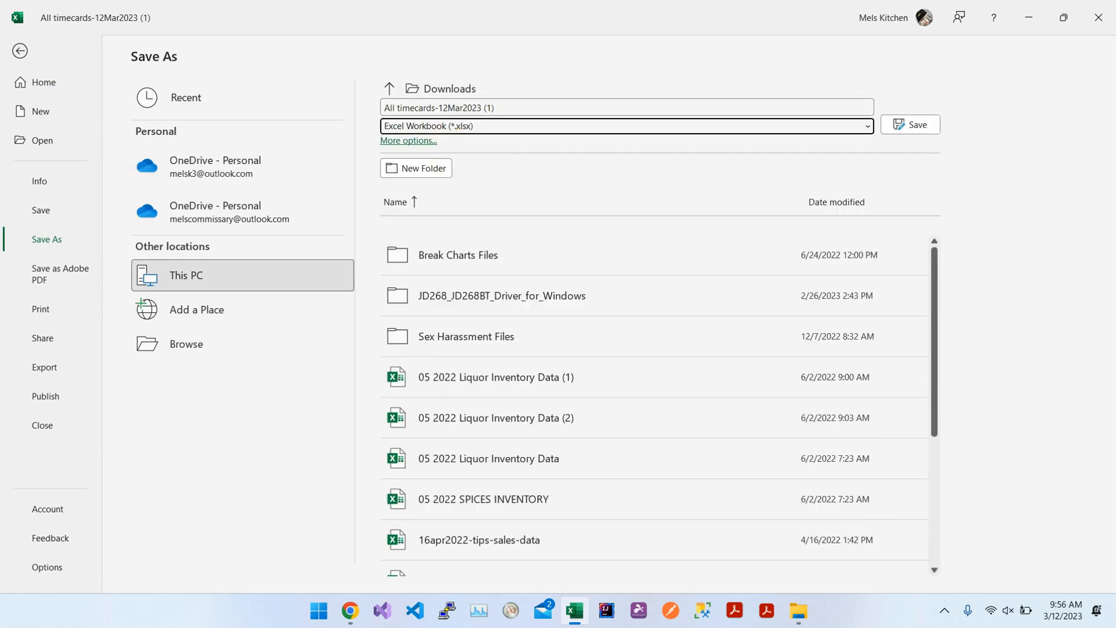
{"action": "left_click", "coordinate": [515, 108]}
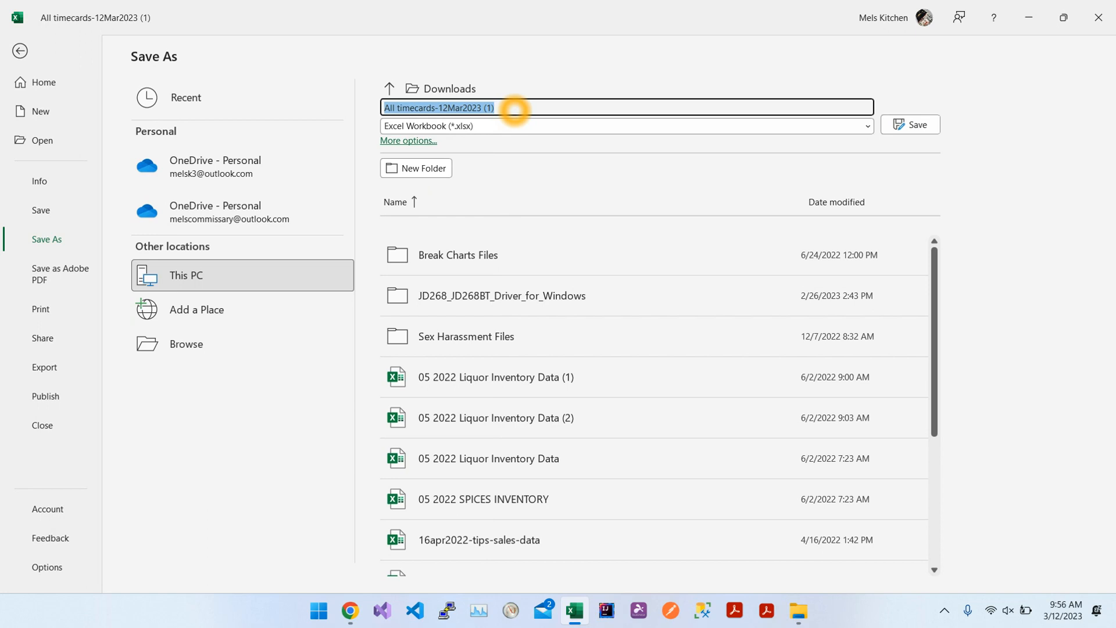
{"action": "type", "text": "0"}
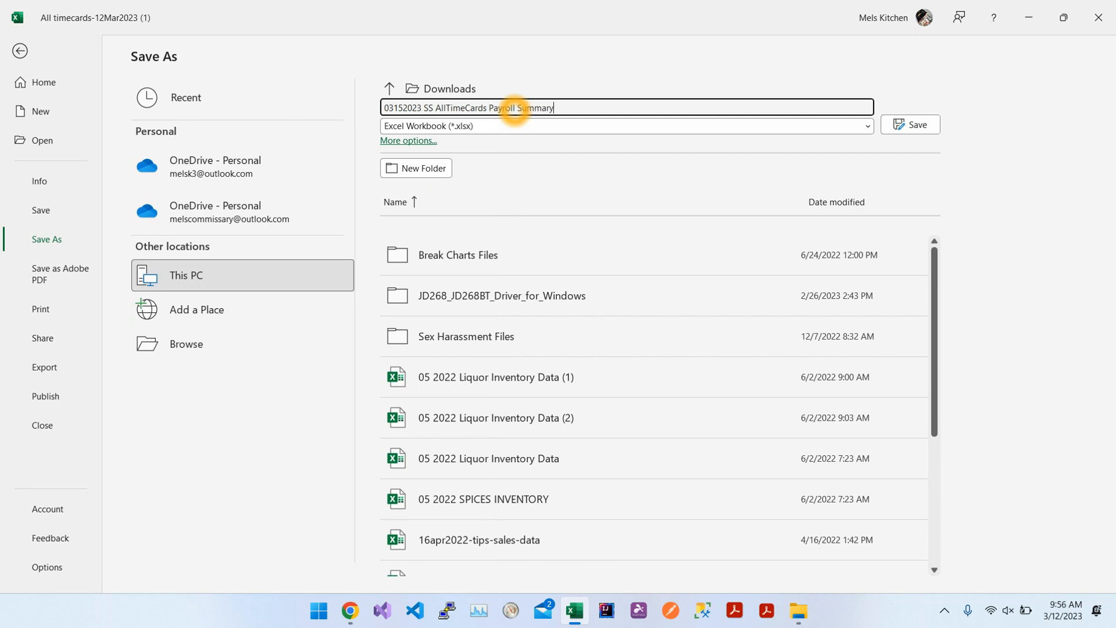
{"action": "left_click", "coordinate": [897, 124]}
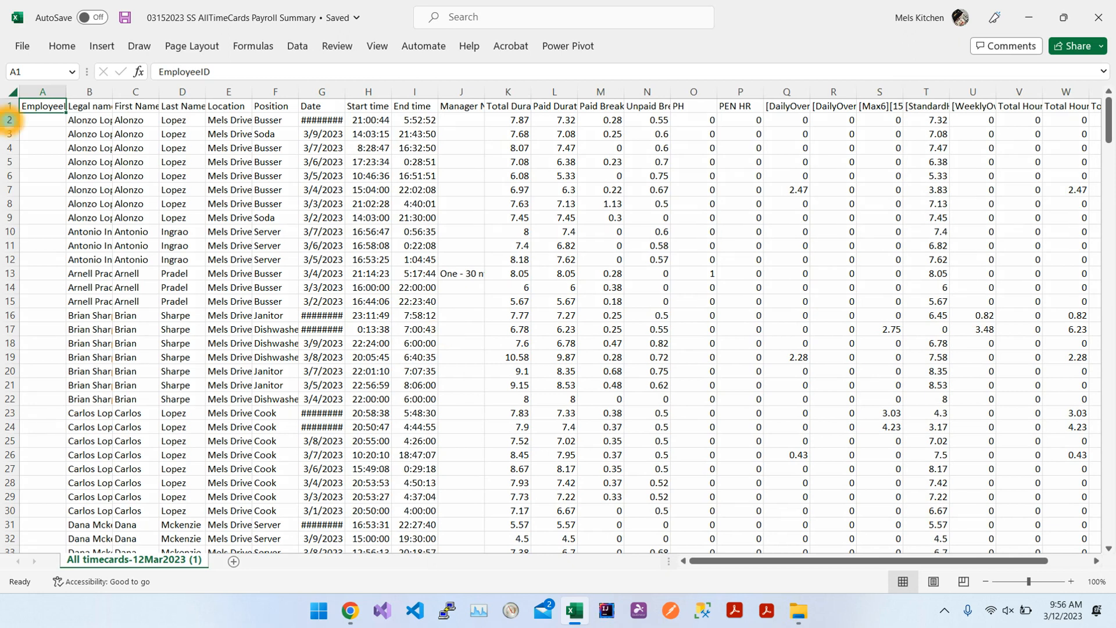
Auto-fit the width of all columns in the timecards sheet
{"action": "left_click", "coordinate": [71, 135]}
{"action": "key", "text": "Down"}
{"action": "key", "text": "Down"}
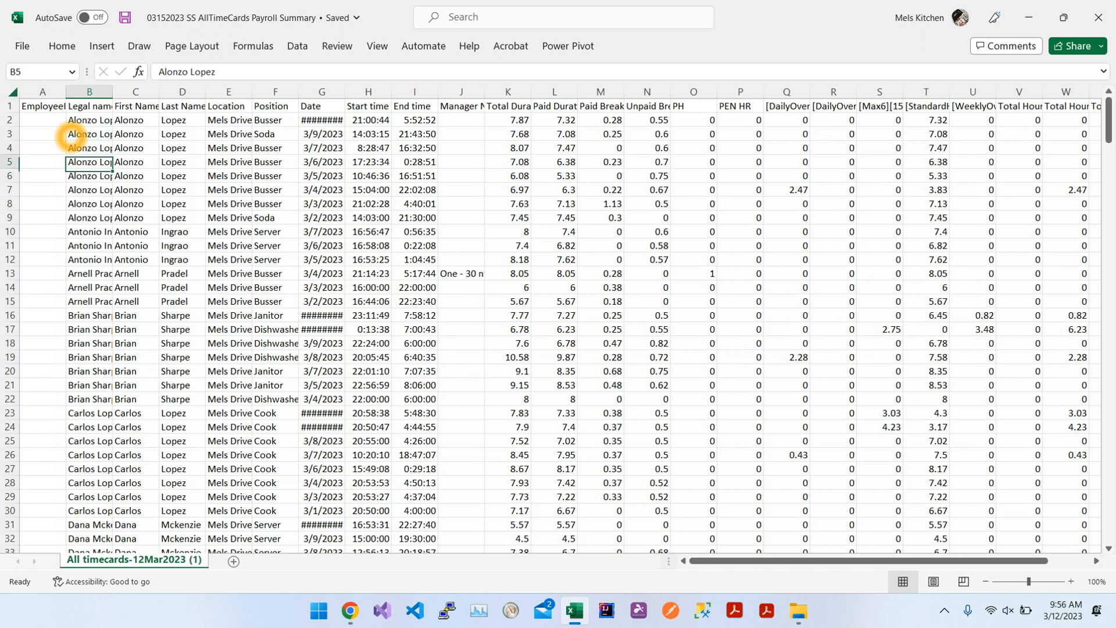
{"action": "left_click", "coordinate": [11, 134]}
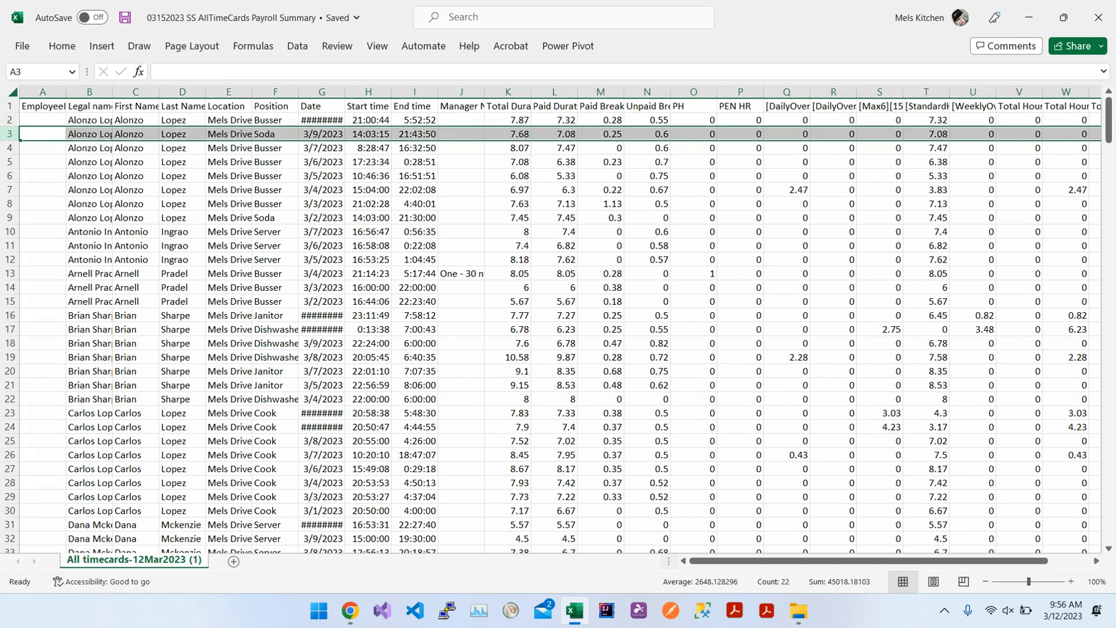
{"action": "left_click", "coordinate": [11, 91]}
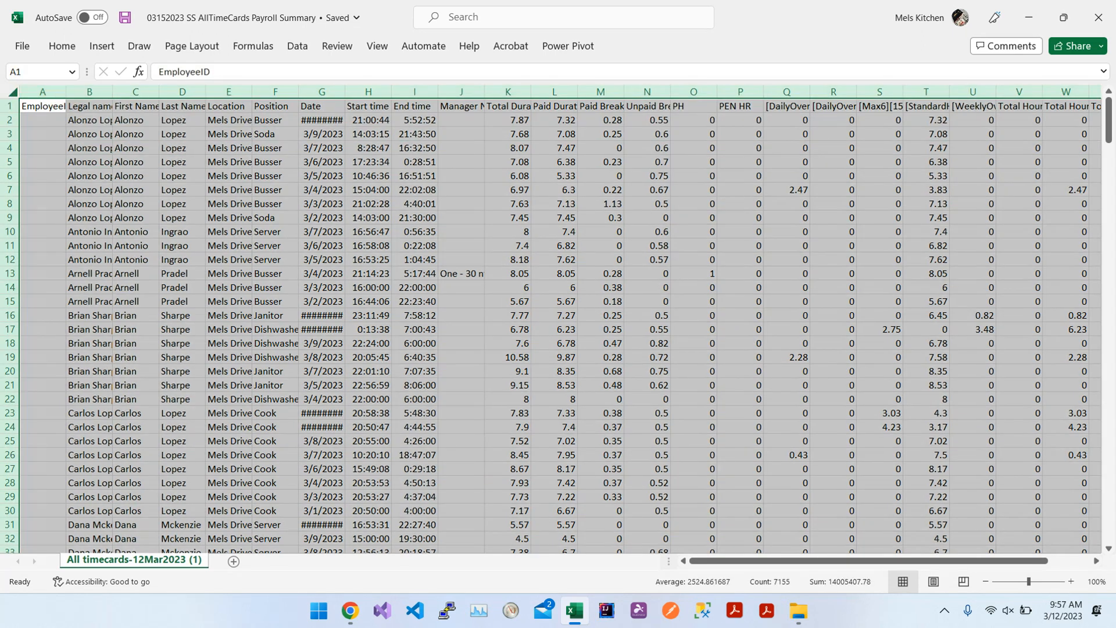
{"action": "double_click", "coordinate": [66, 91]}
Examine the timecard columns from Legal name across to the hours, penalty, overtime, sales and tips fields
{"action": "left_click", "coordinate": [131, 121]}
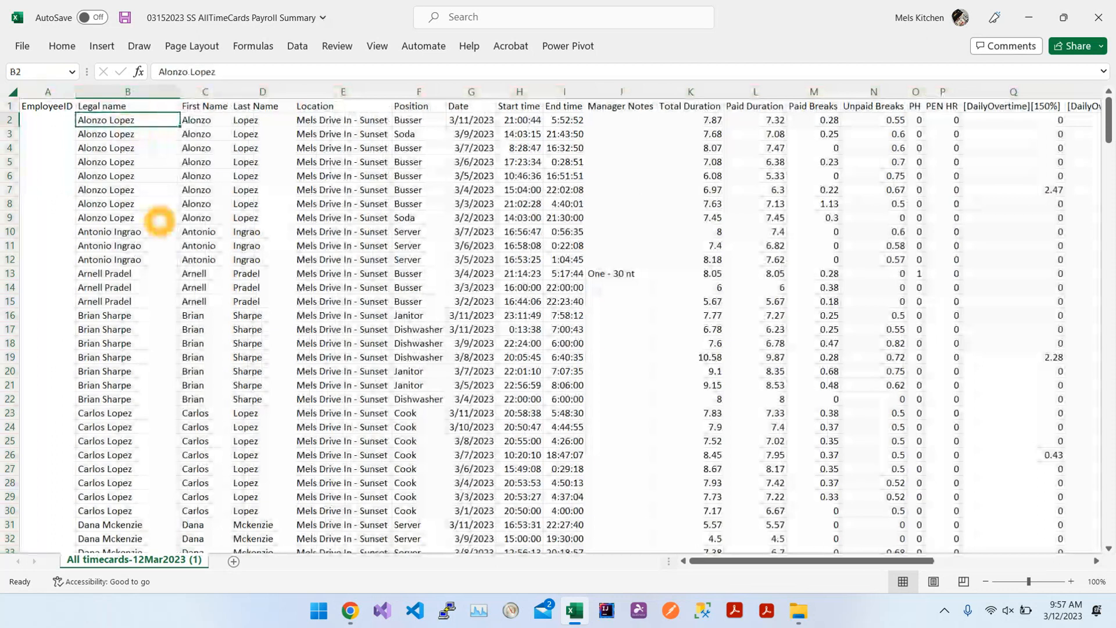
{"action": "key", "text": "Right"}
{"action": "key", "text": "Right"}
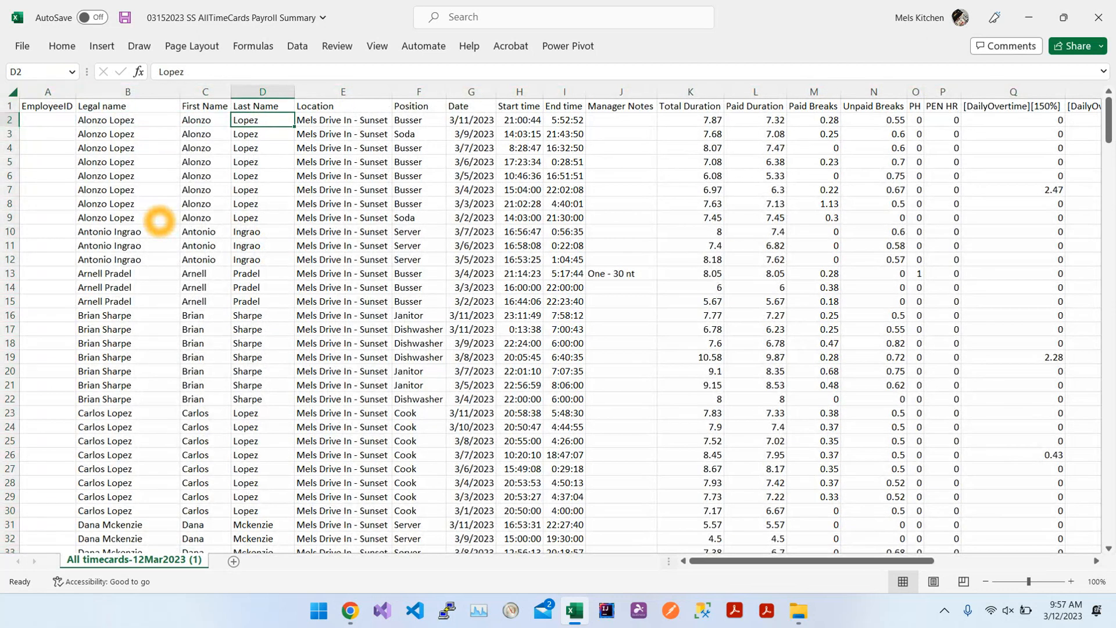
{"action": "key", "text": "Right"}
{"action": "key", "text": "Right"}
{"action": "key", "text": "Right"}
{"action": "key", "text": "Right"}
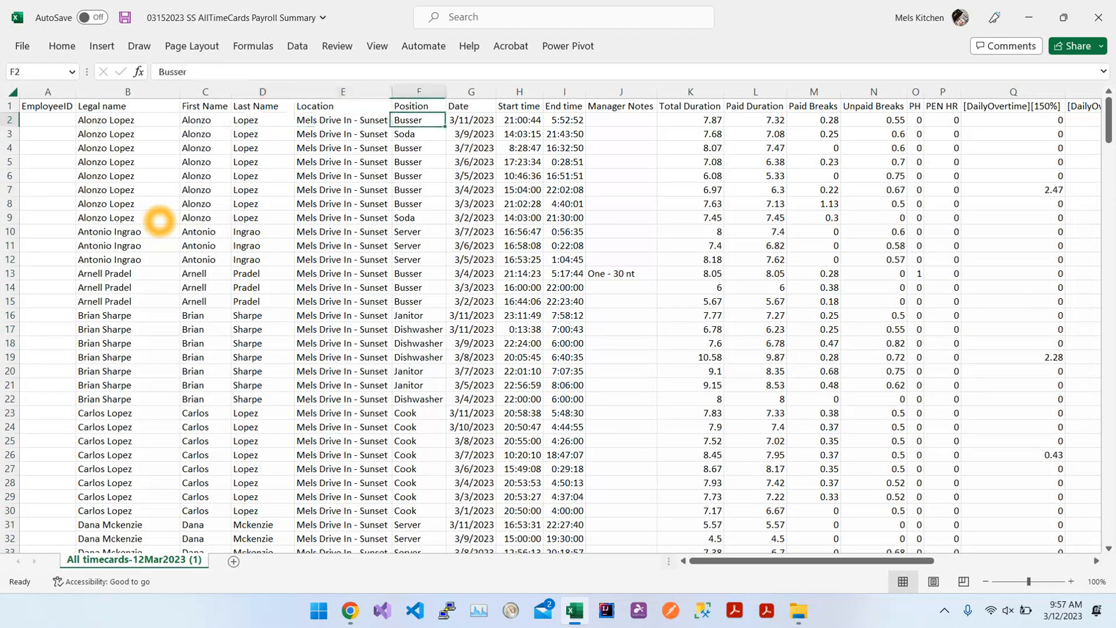
{"action": "key", "text": "Left"}
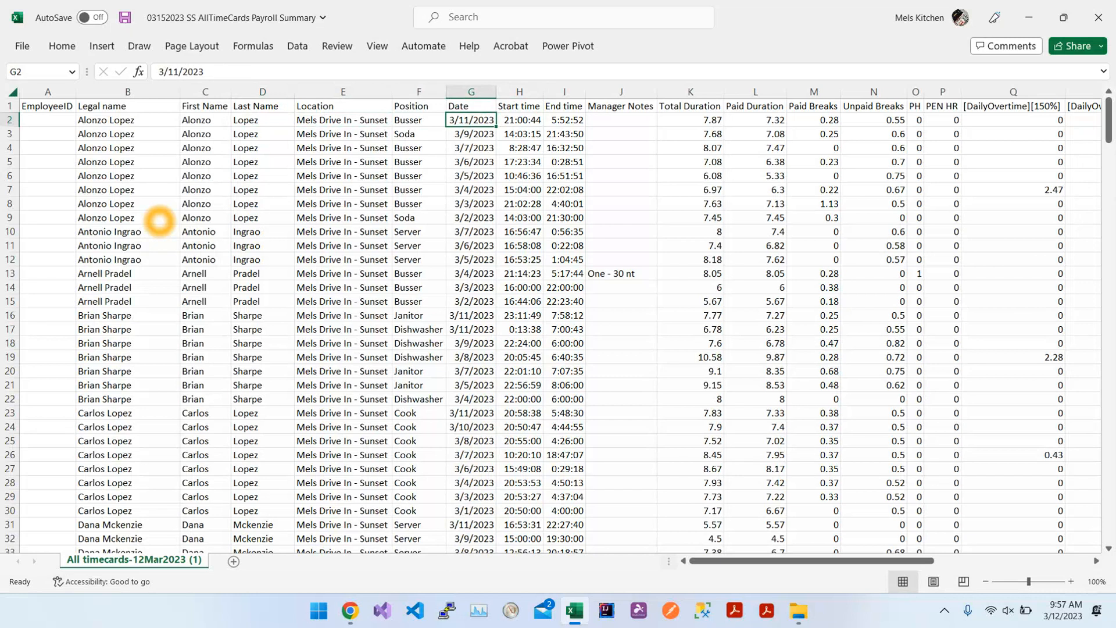
{"action": "key", "text": "Right"}
{"action": "key", "text": "Right"}
{"action": "key", "text": "Right"}
{"action": "key", "text": "Right"}
{"action": "key", "text": "Right"}
{"action": "key", "text": "Right"}
{"action": "key", "text": "Right"}
{"action": "key", "text": "Right"}
{"action": "key", "text": "Right"}
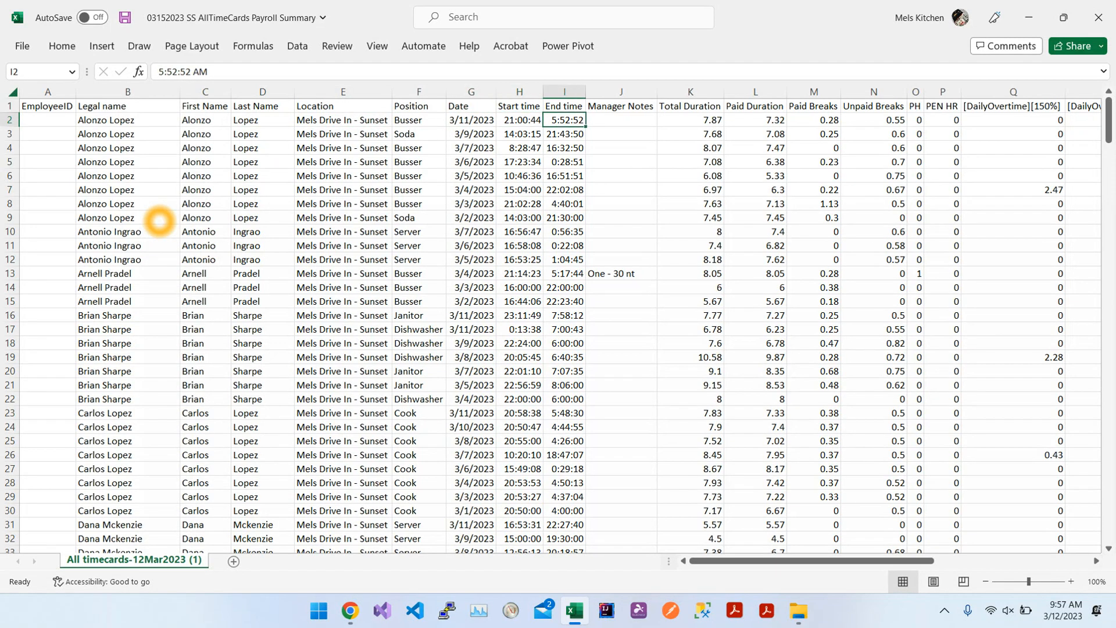
{"action": "key", "text": "Right"}
{"action": "key", "text": "Right"}
{"action": "key", "text": "Right"}
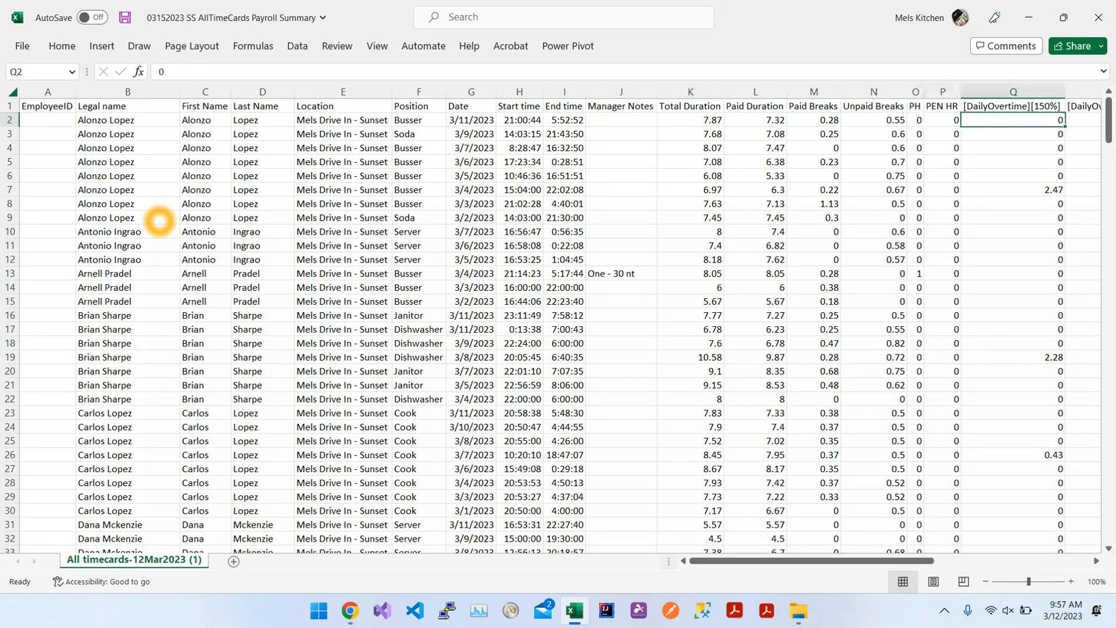
{"action": "key", "text": "Right"}
{"action": "key", "text": "Right"}
{"action": "key", "text": "Right"}
{"action": "key", "text": "Right"}
{"action": "key", "text": "Right"}
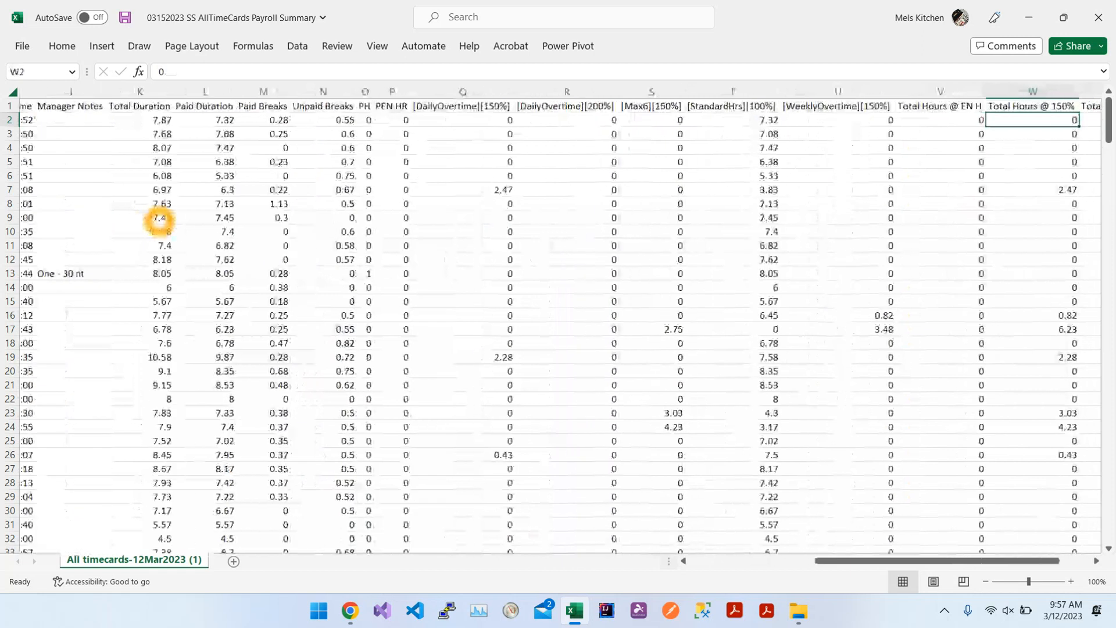
{"action": "key", "text": "Left"}
{"action": "key", "text": "Left"}
{"action": "key", "text": "Left"}
{"action": "key", "text": "Left"}
{"action": "key", "text": "Left"}
{"action": "key", "text": "Left"}
{"action": "key", "text": "Left"}
{"action": "key", "text": "Left"}
{"action": "key", "text": "Left"}
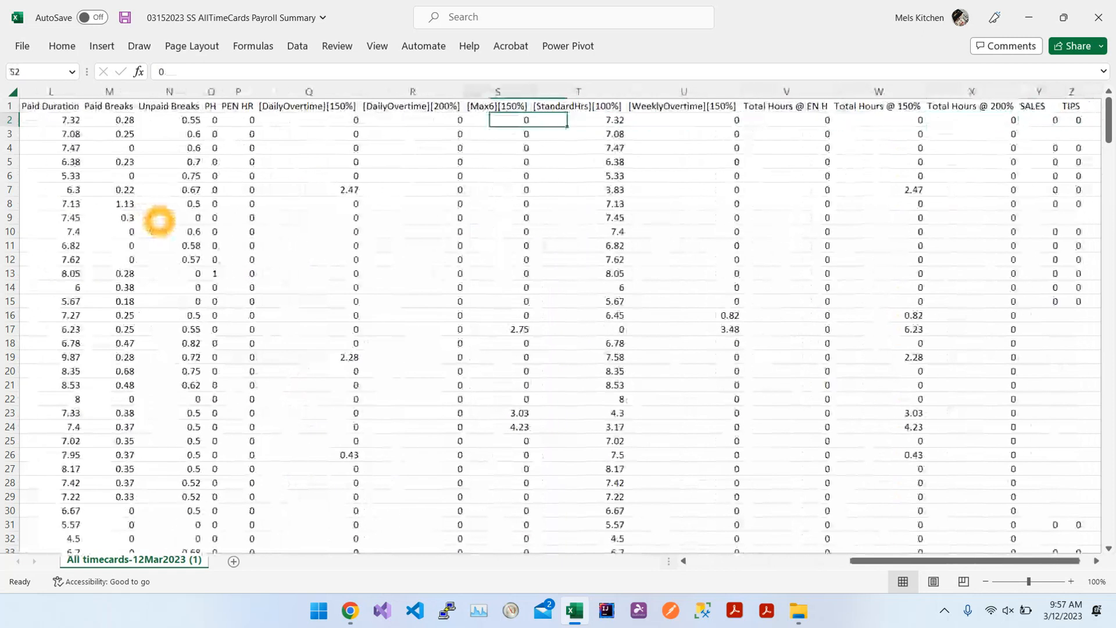
{"action": "key", "text": "Down"}
{"action": "key", "text": "Down"}
{"action": "key", "text": "Down"}
{"action": "key", "text": "Down"}
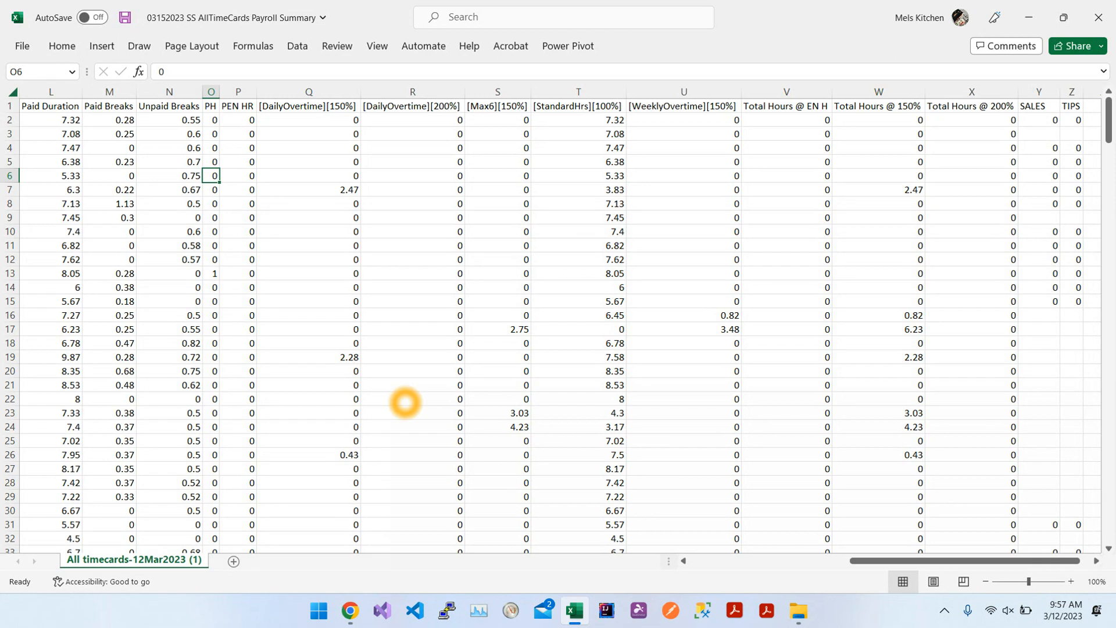
Convert the timecard data range A1:Z312 into a table with headers and apply the light table style with a black header
{"action": "key", "text": "ctrl+t"}
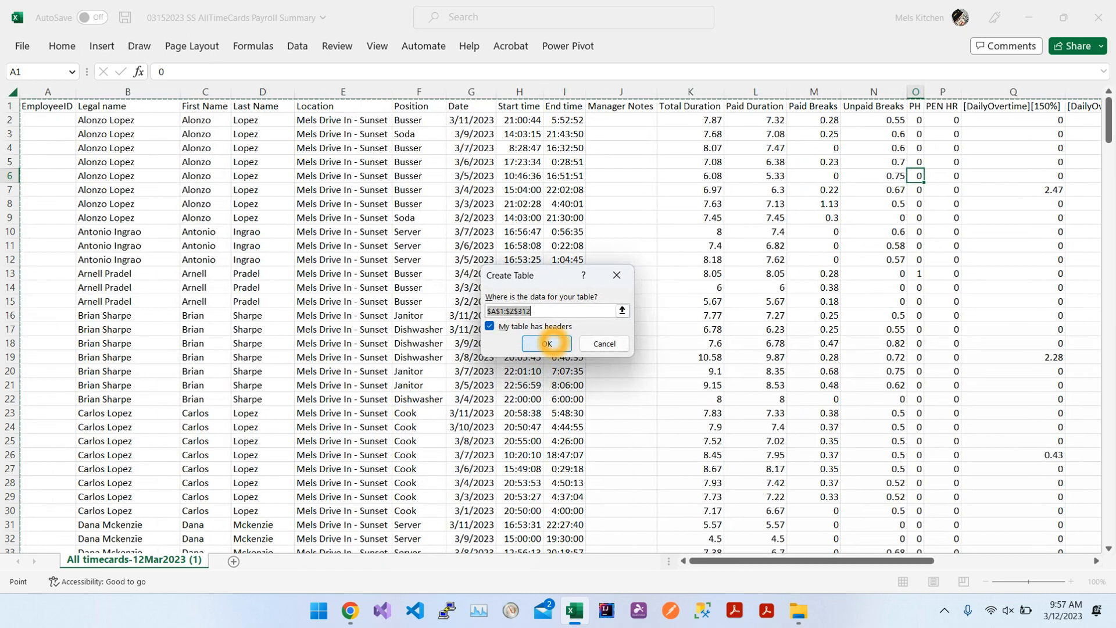
{"action": "left_click", "coordinate": [547, 343]}
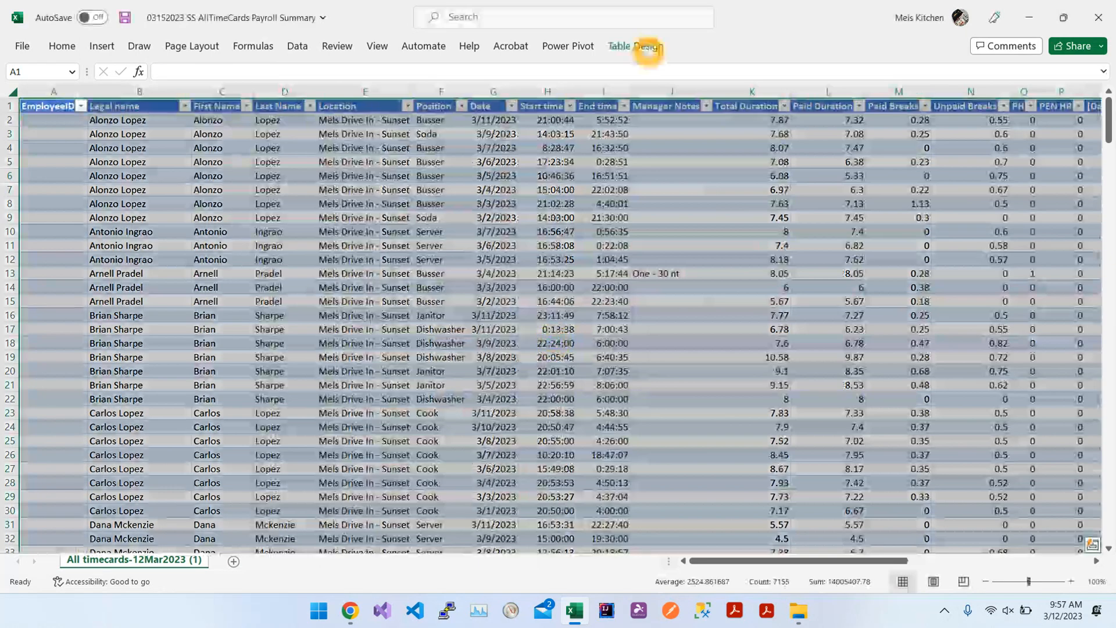
{"action": "left_click", "coordinate": [649, 47]}
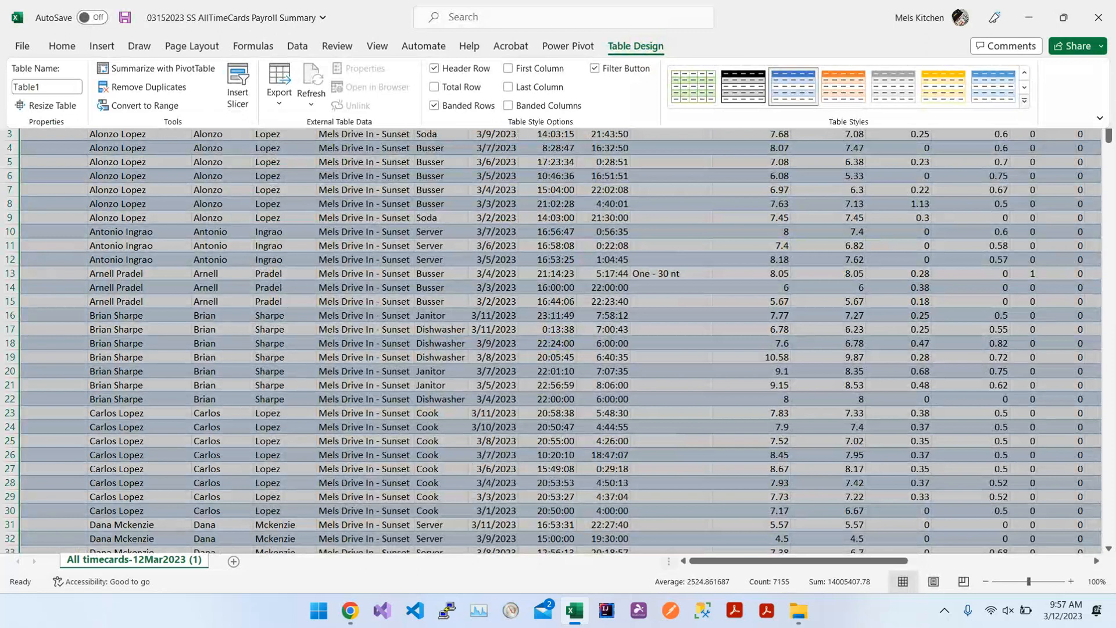
{"action": "left_click", "coordinate": [1024, 101]}
{"action": "left_click", "coordinate": [739, 145]}
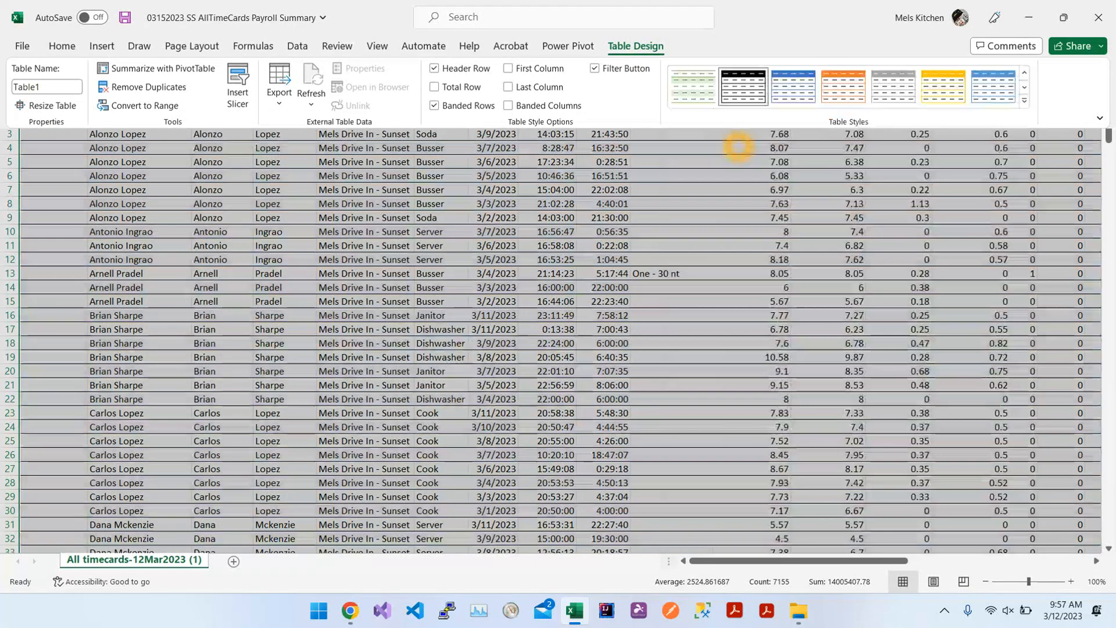
{"action": "left_click", "coordinate": [401, 232]}
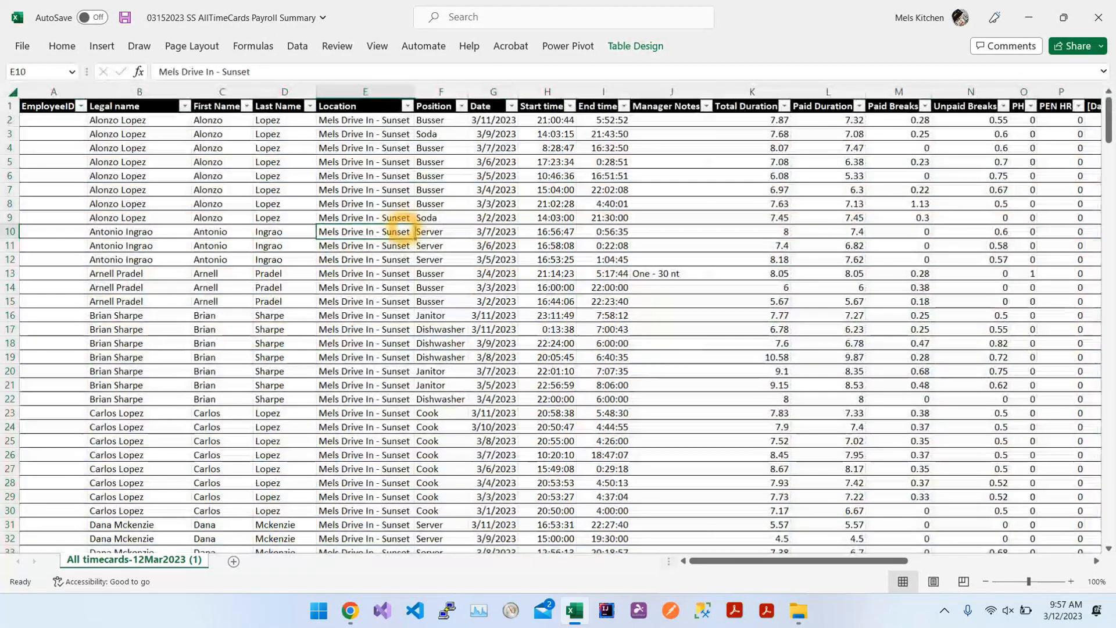
{"action": "scroll", "coordinate": [511, 293], "scroll_direction": "down", "scroll_amount": 7}
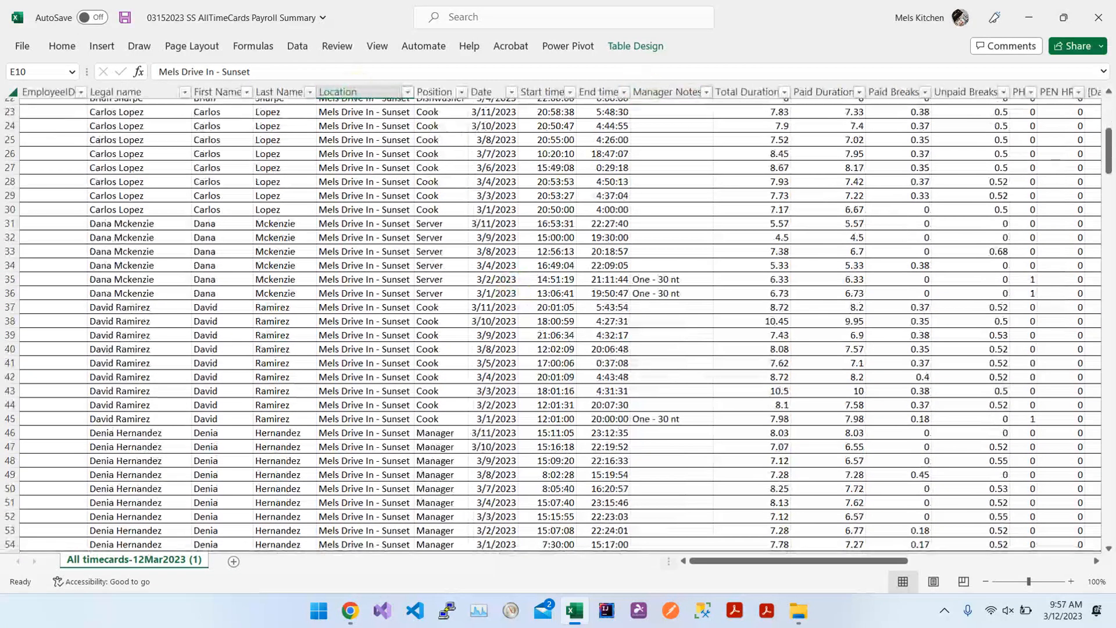
{"action": "scroll", "coordinate": [436, 299], "scroll_direction": "up", "scroll_amount": 7}
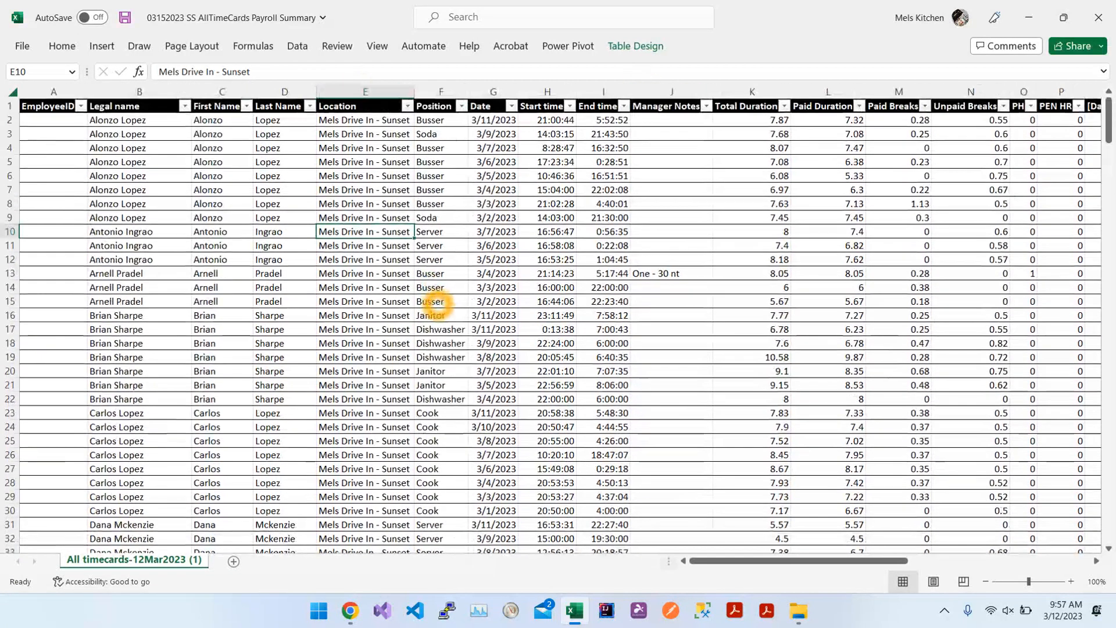
Insert a new table column before Location and name its header Last First Name
{"action": "left_click", "coordinate": [348, 92]}
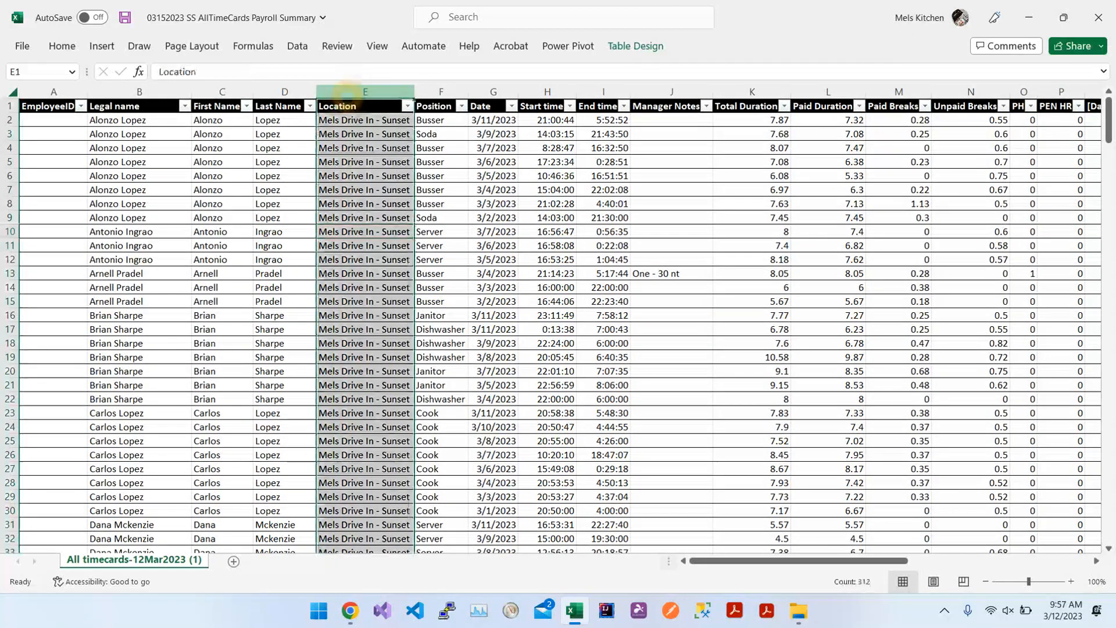
{"action": "right_click", "coordinate": [348, 92]}
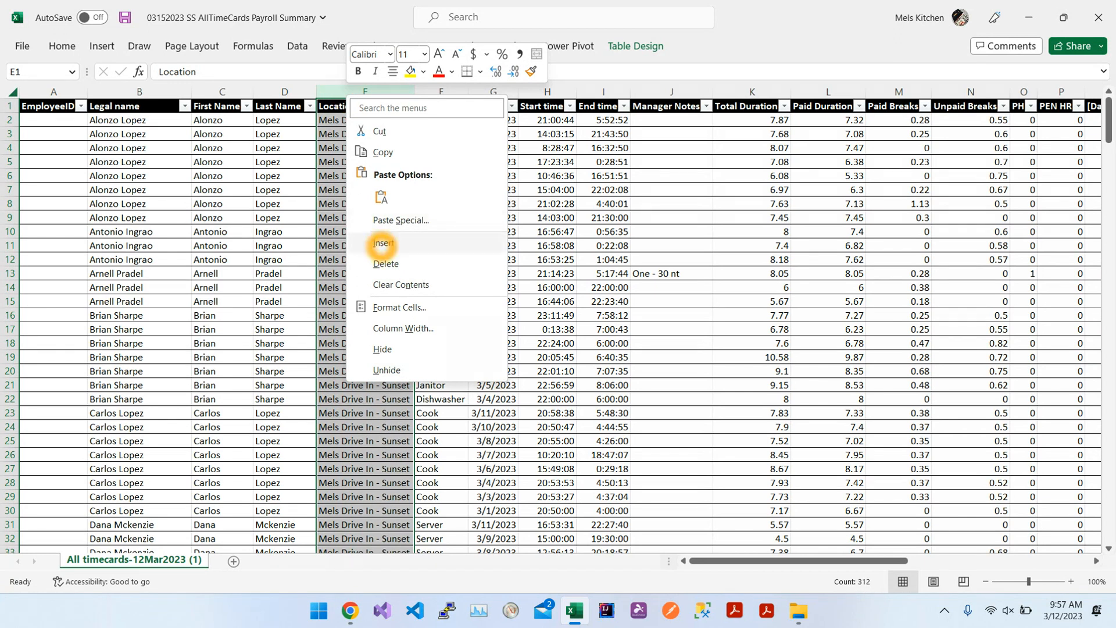
{"action": "left_click", "coordinate": [383, 243]}
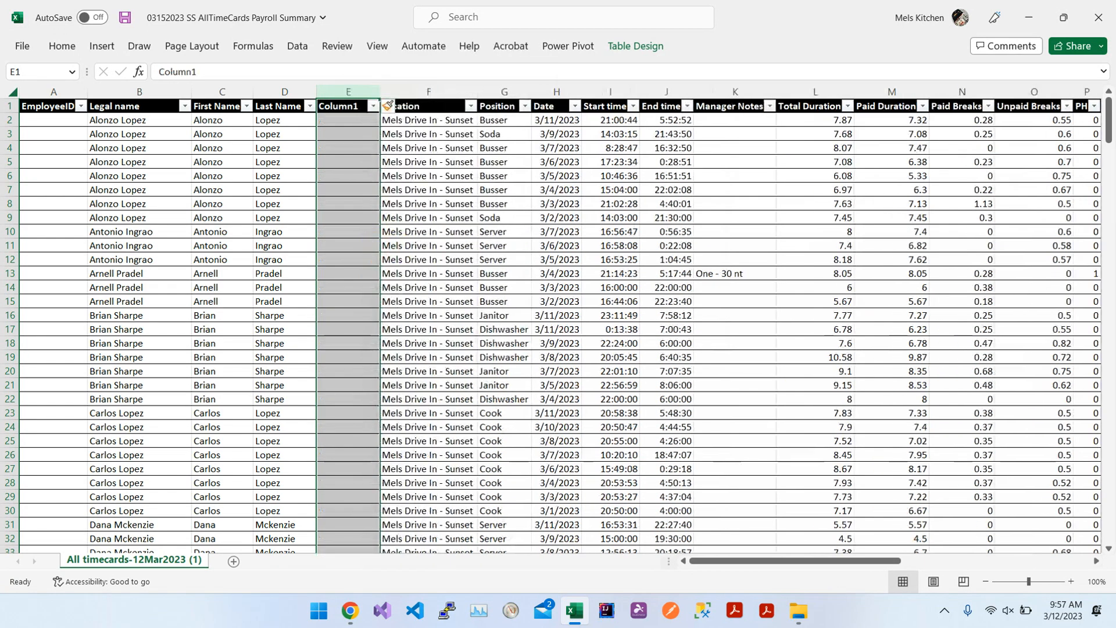
{"action": "left_click", "coordinate": [337, 106]}
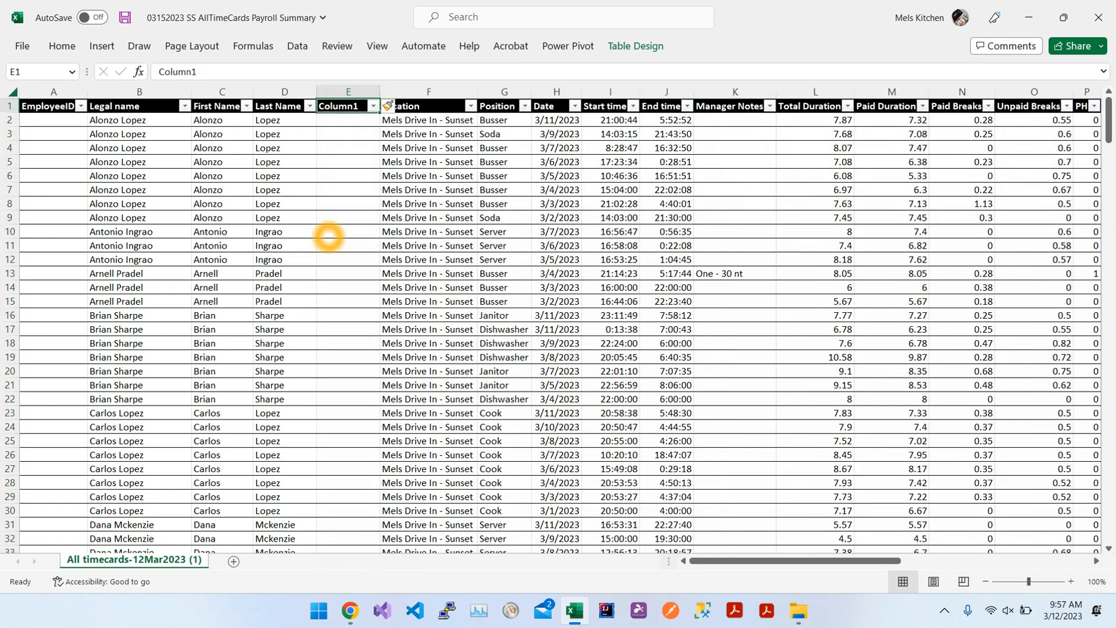
{"action": "type", "text": "Last First Name"}
{"action": "key", "text": "Return"}
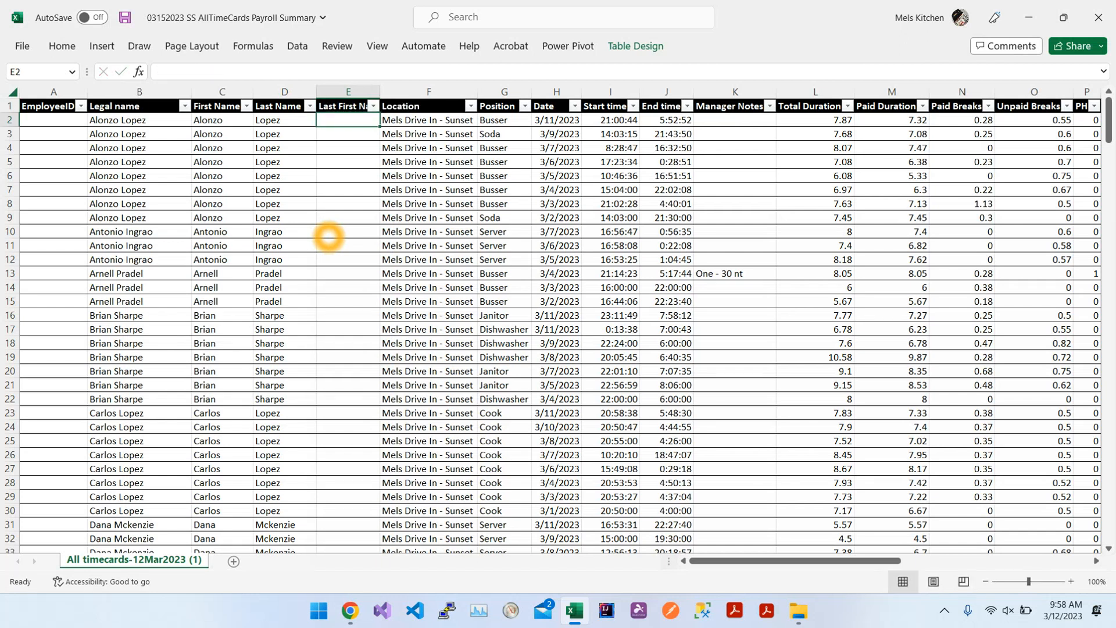
Fill the Last First Name column with =[@[Last Name]]& ", " &[@[First Name]] and auto-fit its width
{"action": "type", "text": "="}
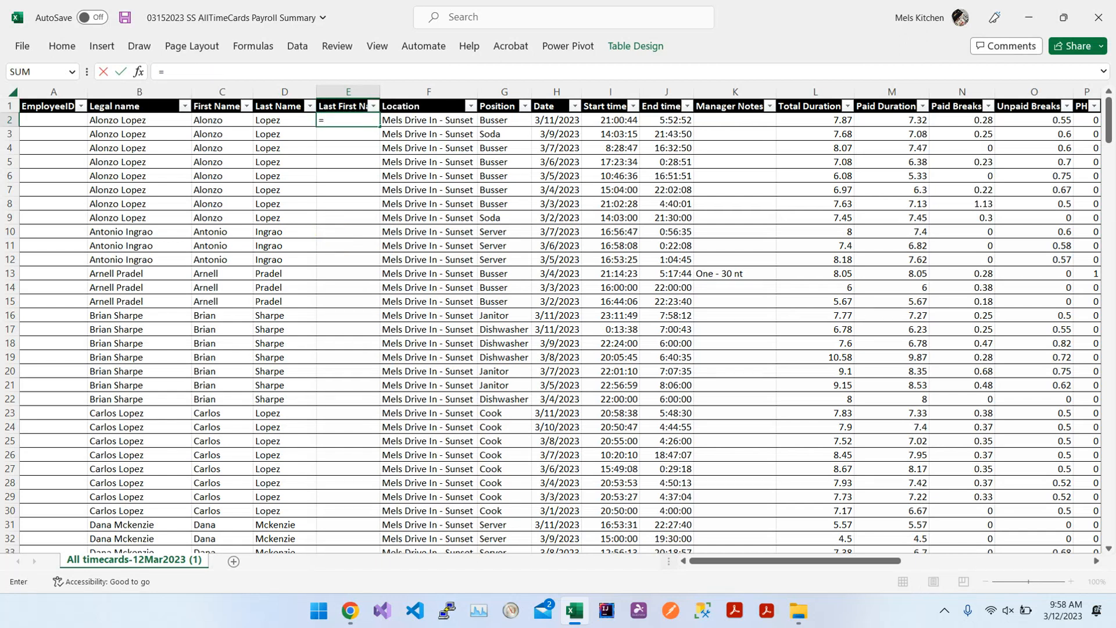
{"action": "left_click", "coordinate": [268, 121]}
{"action": "type", "text": "& \", \" &"}
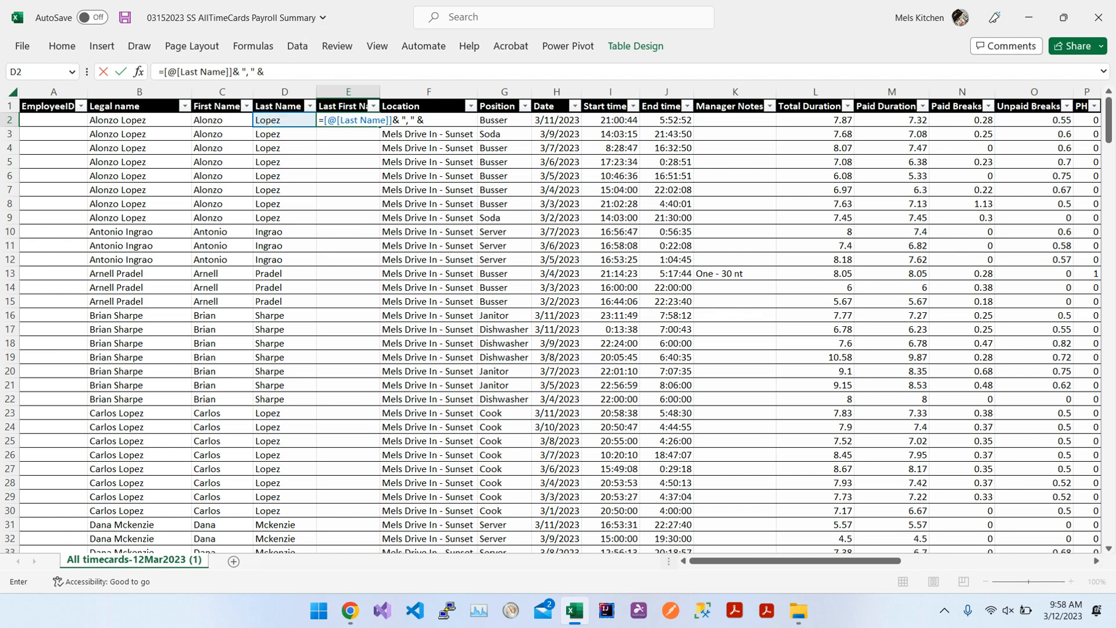
{"action": "left_click", "coordinate": [220, 122]}
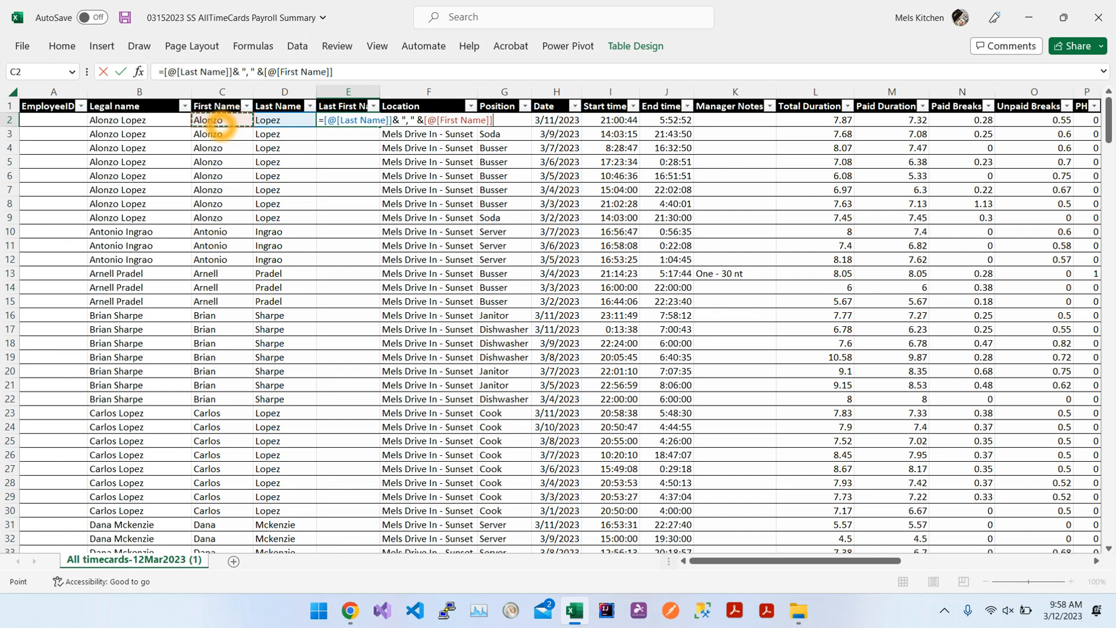
{"action": "key", "text": "ctrl+Return"}
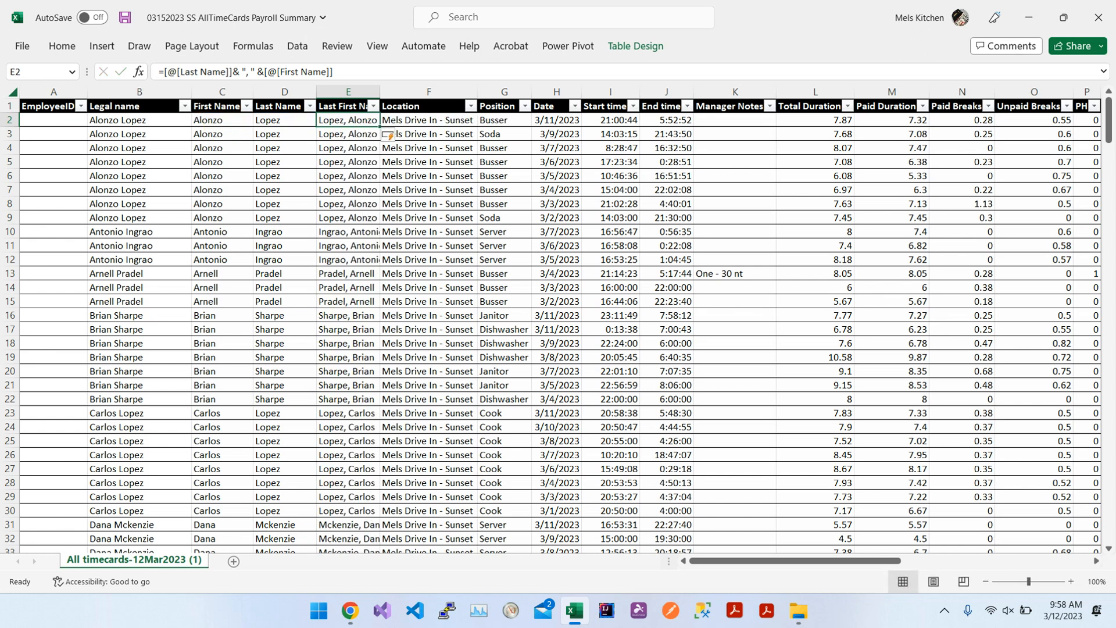
{"action": "double_click", "coordinate": [381, 92]}
Examine the combined names down the Last First Name column
{"action": "left_click", "coordinate": [381, 133]}
{"action": "key", "text": "Down"}
{"action": "key", "text": "Down"}
{"action": "key", "text": "Up"}
{"action": "key", "text": "Up"}
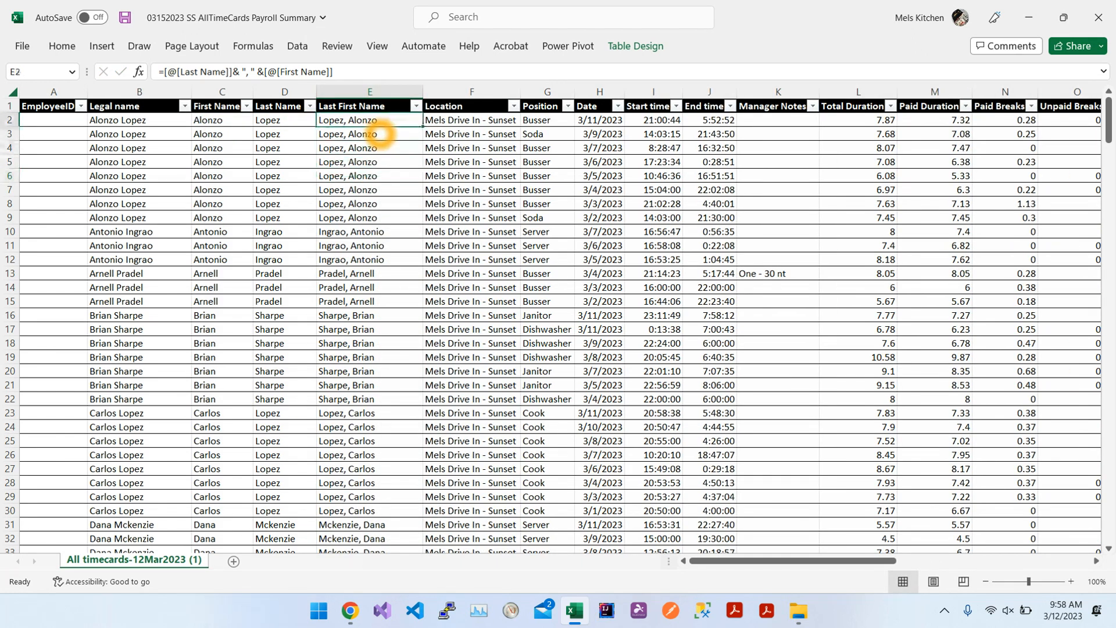
{"action": "key", "text": "Down"}
{"action": "key", "text": "Down"}
{"action": "key", "text": "Down"}
{"action": "key", "text": "Down"}
{"action": "key", "text": "Down"}
{"action": "key", "text": "Down"}
{"action": "key", "text": "Down"}
{"action": "key", "text": "Down"}
{"action": "key", "text": "Down"}
{"action": "key", "text": "Down"}
{"action": "key", "text": "Down"}
{"action": "key", "text": "Down"}
{"action": "key", "text": "Down"}
{"action": "key", "text": "Down"}
{"action": "key", "text": "Down"}
{"action": "key", "text": "Down"}
{"action": "key", "text": "Down"}
{"action": "key", "text": "Down"}
{"action": "key", "text": "Down"}
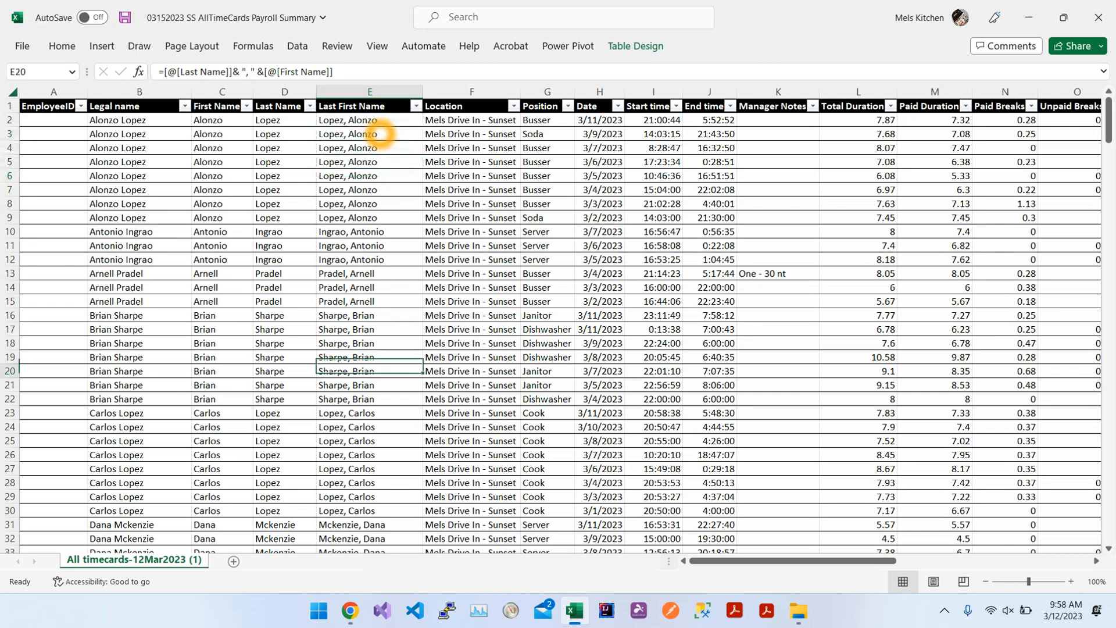
{"action": "key", "text": "Up"}
{"action": "key", "text": "Up"}
{"action": "key", "text": "Up"}
{"action": "key", "text": "Up"}
{"action": "key", "text": "Up"}
{"action": "key", "text": "Up"}
{"action": "key", "text": "Up"}
{"action": "key", "text": "Up"}
{"action": "key", "text": "Up"}
{"action": "key", "text": "Up"}
{"action": "key", "text": "Up"}
{"action": "key", "text": "Up"}
{"action": "key", "text": "Up"}
{"action": "key", "text": "Up"}
{"action": "key", "text": "Up"}
{"action": "key", "text": "Up"}
{"action": "key", "text": "Up"}
{"action": "key", "text": "Up"}
{"action": "key", "text": "Up"}
{"action": "key", "text": "Up"}
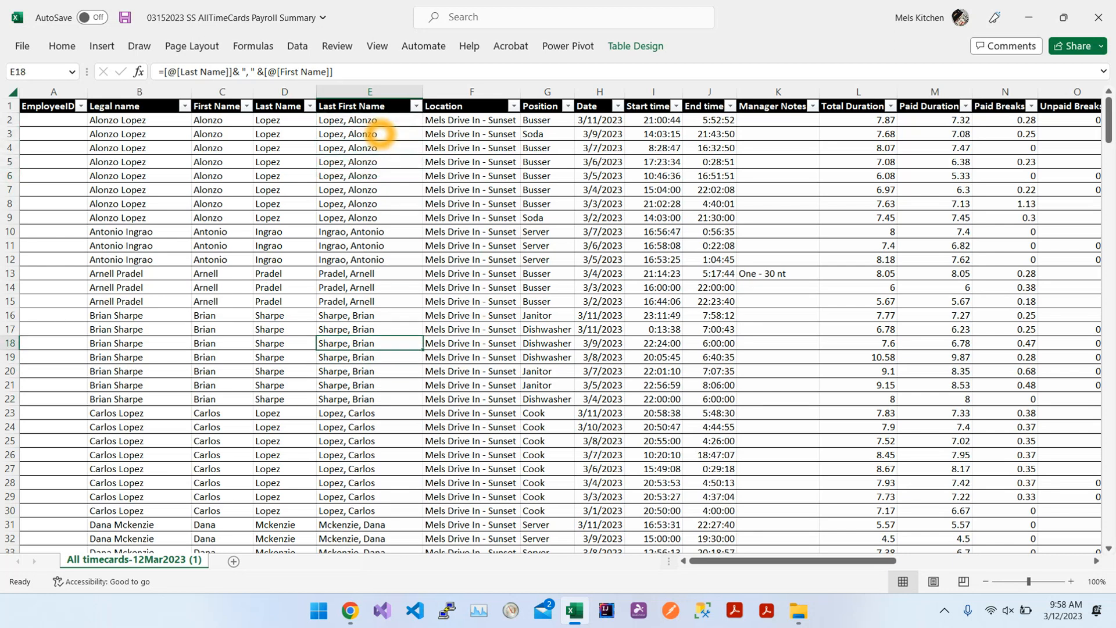
Add a Meal column after TIPS at the end of the table and fill it with =1
{"action": "key", "text": "Right"}
{"action": "key", "text": "Right"}
{"action": "key", "text": "Right"}
{"action": "key", "text": "Right"}
{"action": "key", "text": "Right"}
{"action": "key", "text": "Right"}
{"action": "key", "text": "Right"}
{"action": "key", "text": "Right"}
{"action": "key", "text": "Right"}
{"action": "key", "text": "Right"}
{"action": "key", "text": "Right"}
{"action": "key", "text": "Right"}
{"action": "key", "text": "Right"}
{"action": "key", "text": "Right"}
{"action": "key", "text": "Right"}
{"action": "key", "text": "Right"}
{"action": "key", "text": "Right"}
{"action": "key", "text": "Right"}
{"action": "key", "text": "Right"}
{"action": "key", "text": "Right"}
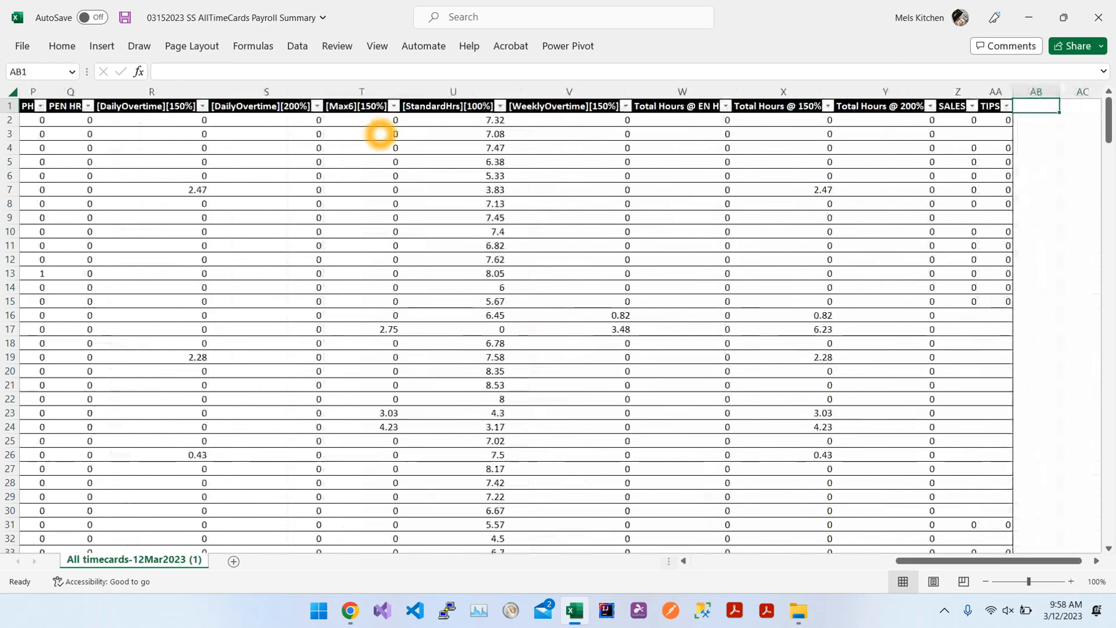
{"action": "type", "text": "Meal"}
{"action": "key", "text": "Return"}
{"action": "type", "text": "="}
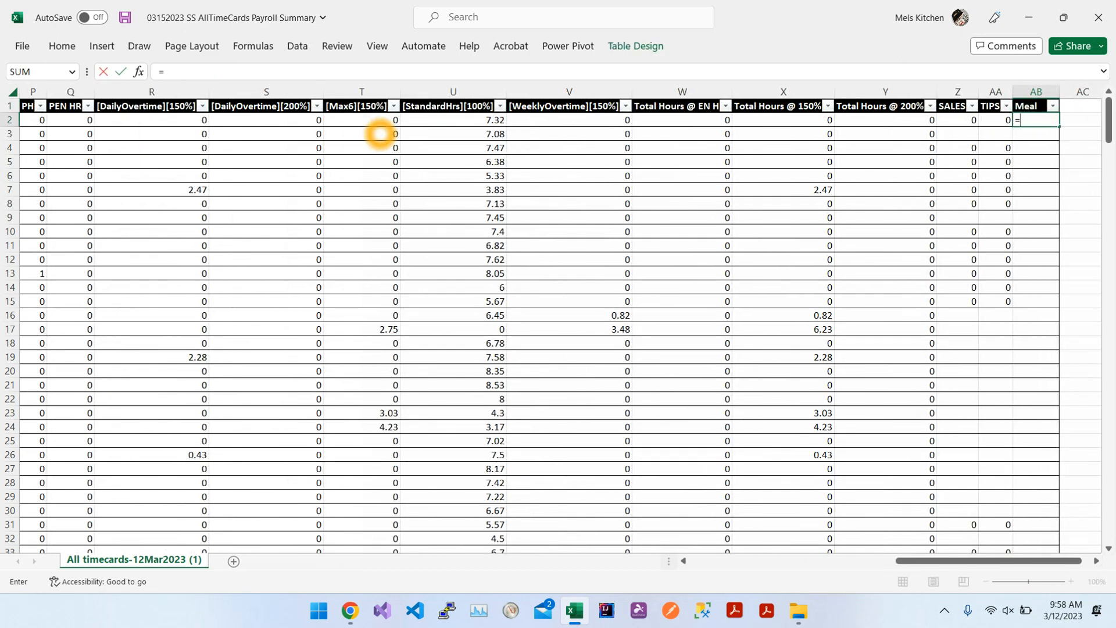
{"action": "type", "text": "1"}
{"action": "key", "text": "ctrl+Return"}
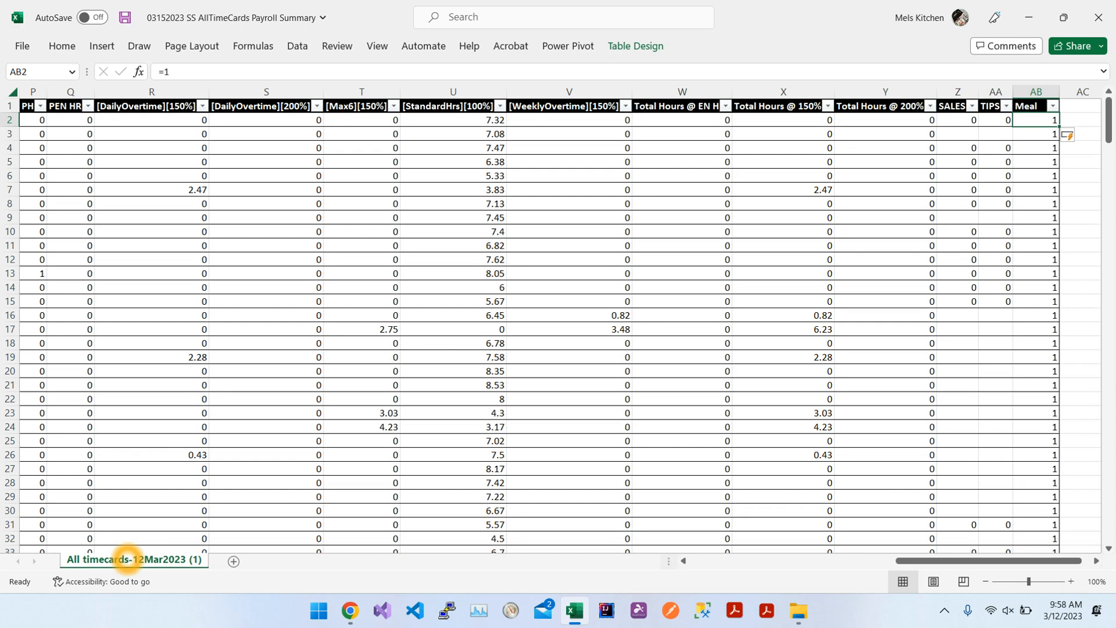
Rename the timecards worksheet as AllTimeCars
{"action": "double_click", "coordinate": [128, 559]}
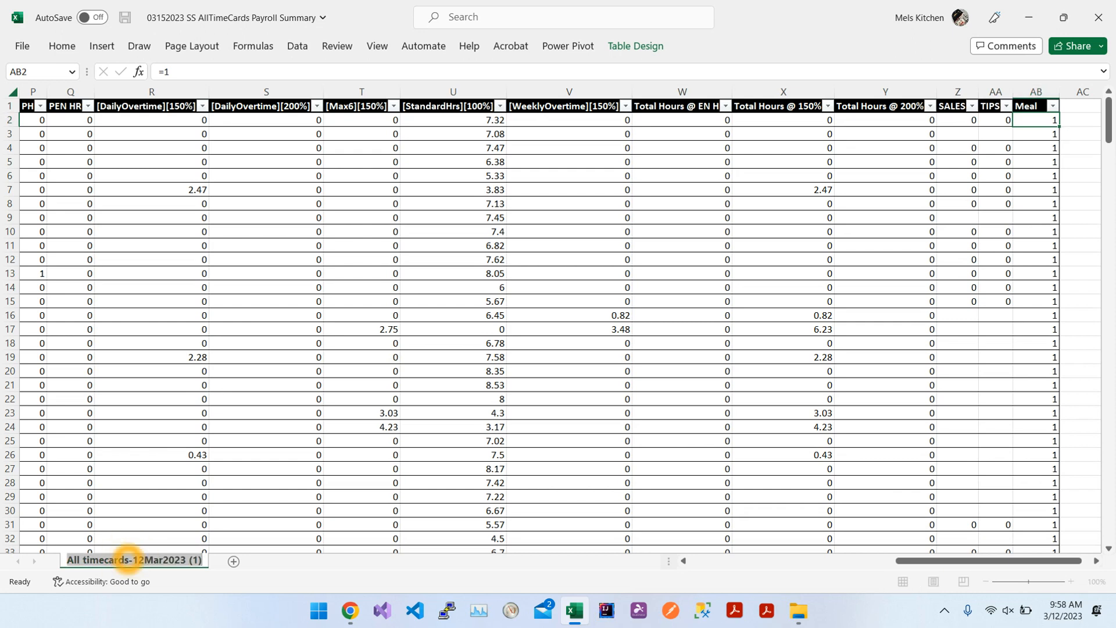
{"action": "type", "text": "AllTimeCars"}
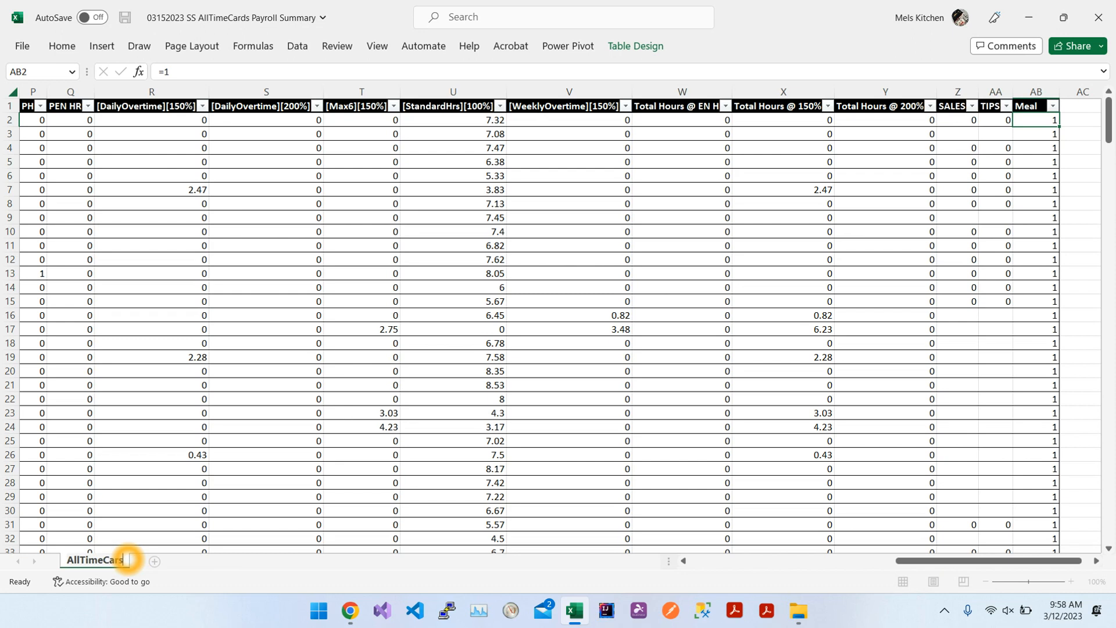
{"action": "key", "text": "Return"}
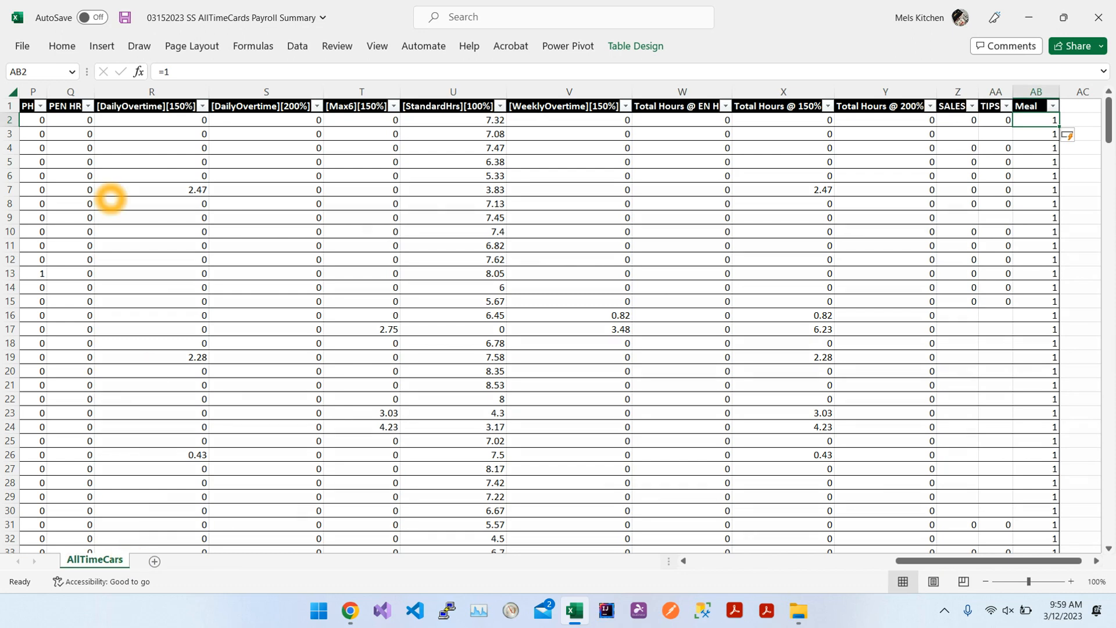
Create a PivotTable from Table1 on a new worksheet
{"action": "left_click", "coordinate": [110, 200]}
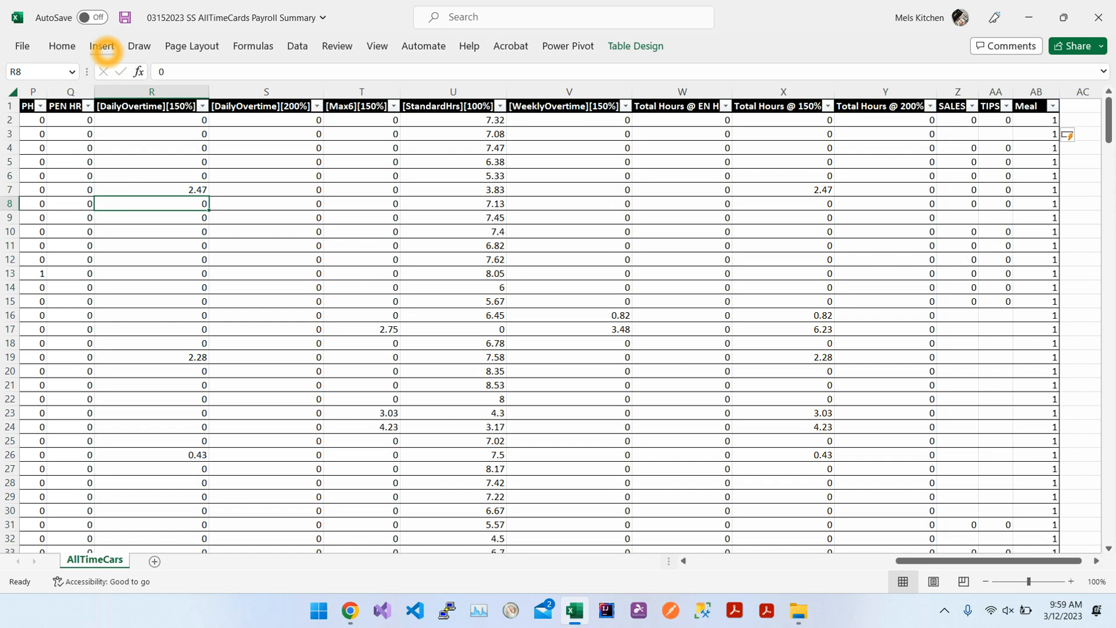
{"action": "left_click", "coordinate": [102, 47]}
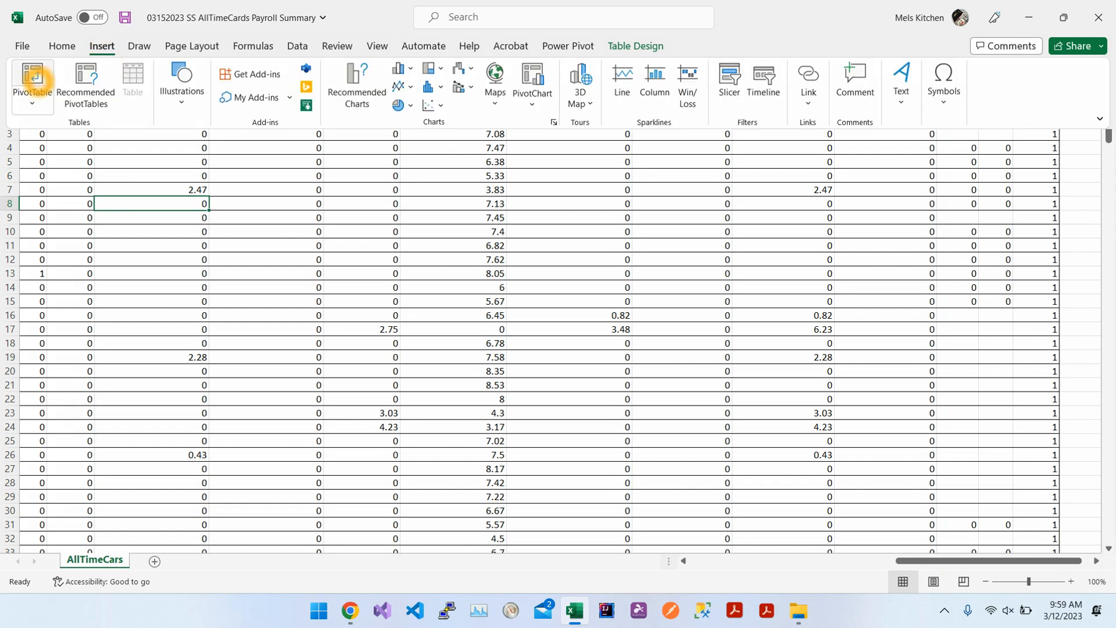
{"action": "left_click", "coordinate": [33, 82]}
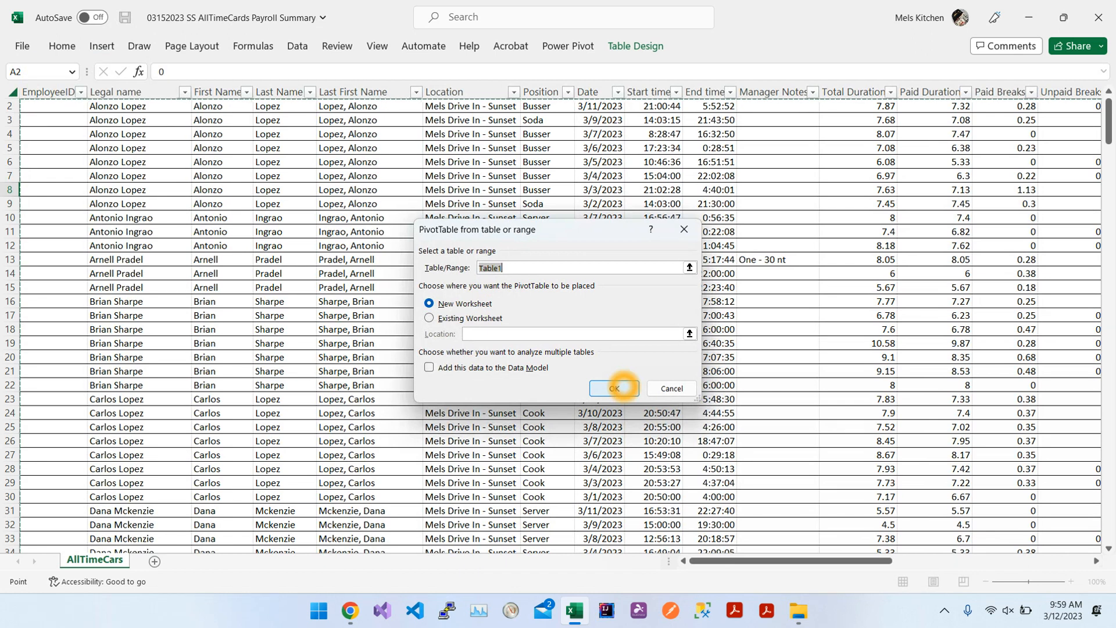
{"action": "left_click", "coordinate": [623, 386]}
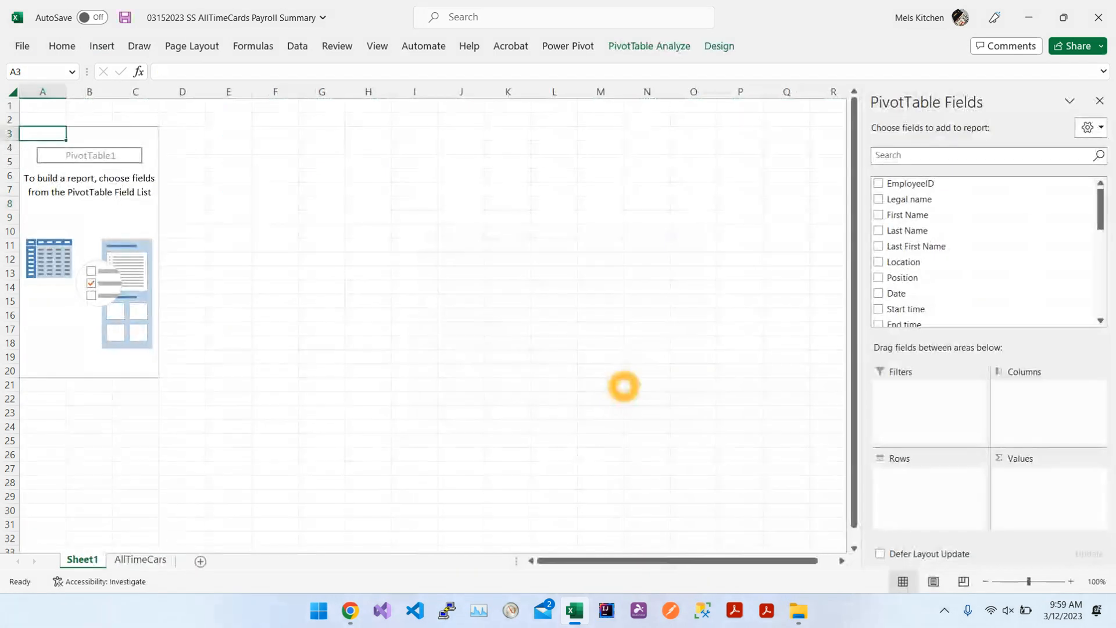
Delete the two blank rows above the empty PivotTable so it starts in row 1
{"action": "left_click", "coordinate": [10, 105]}
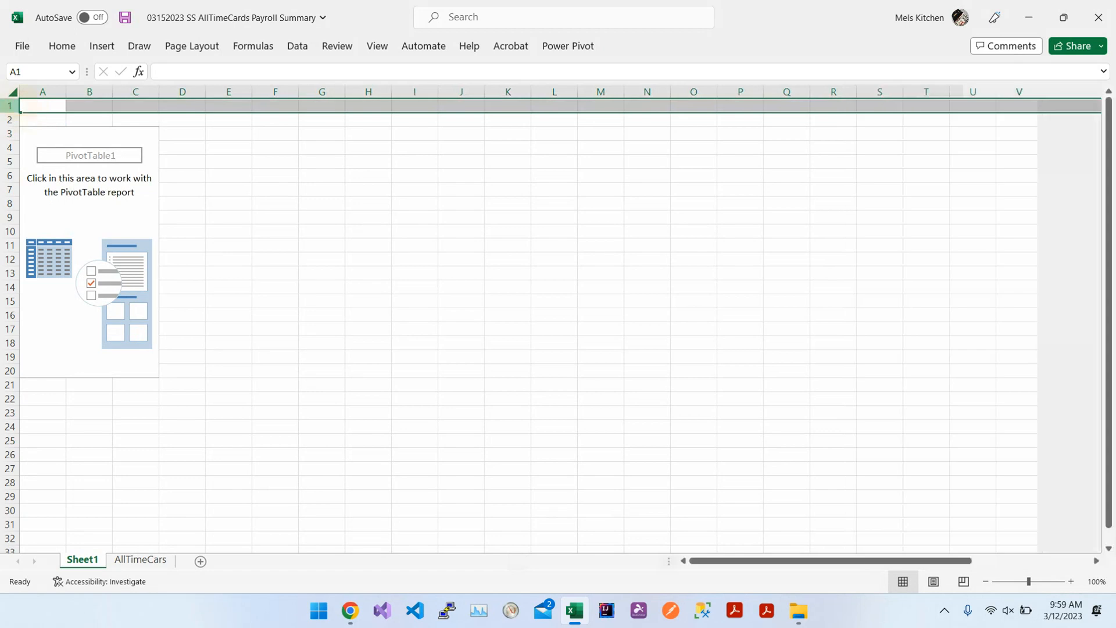
{"action": "key", "text": "ctrl+minus"}
{"action": "key", "text": "ctrl+minus"}
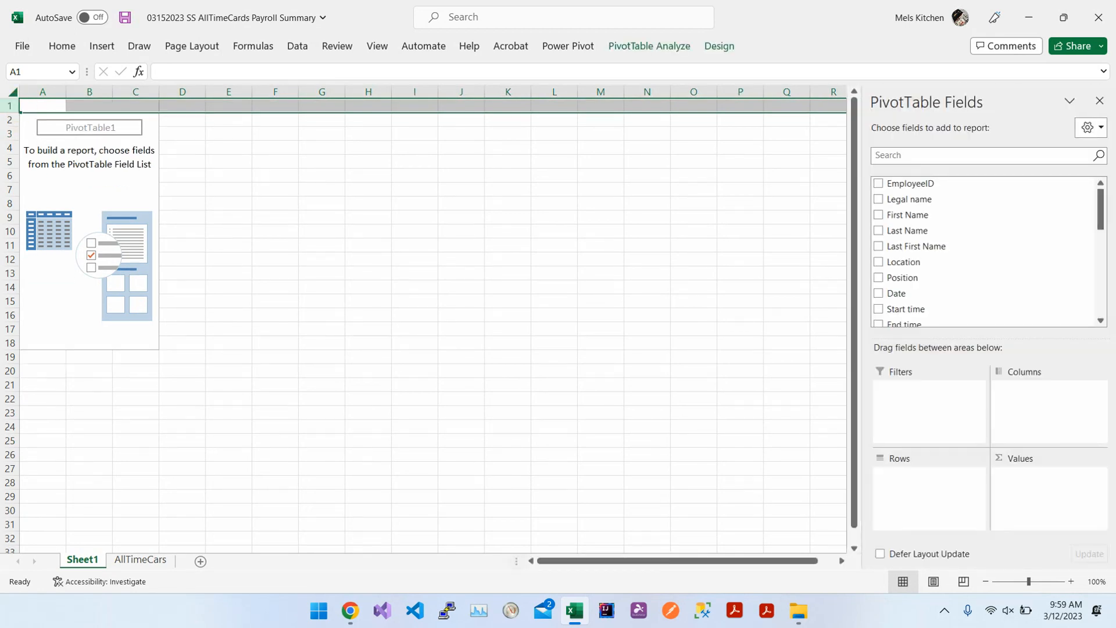
{"action": "left_click", "coordinate": [271, 206]}
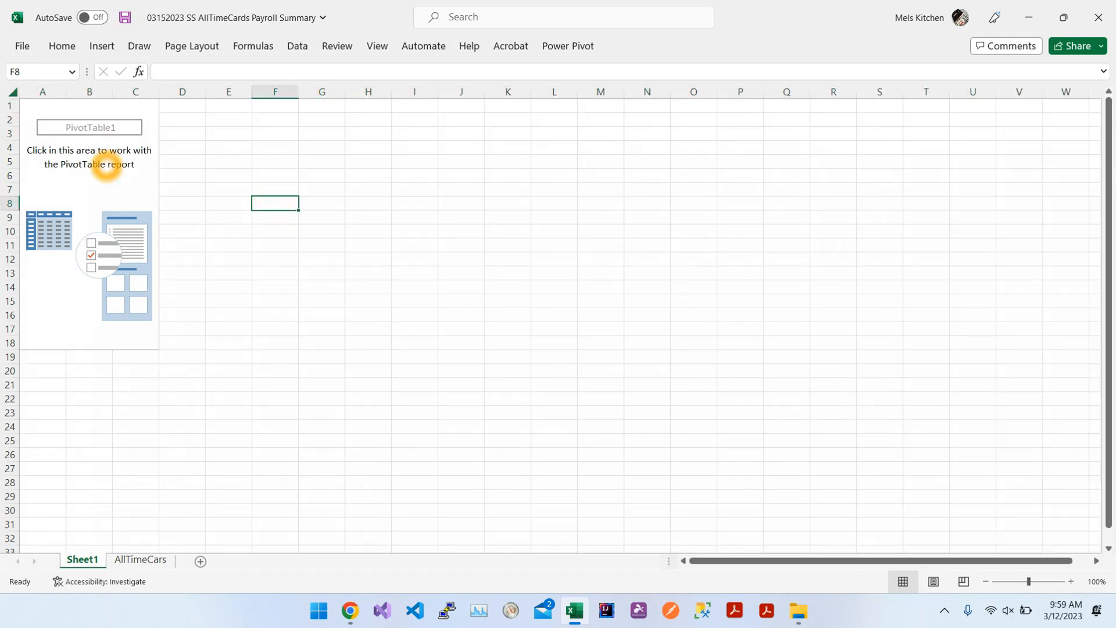
Add Last First Name and Position as row fields of the PivotTable
{"action": "left_click", "coordinate": [106, 165]}
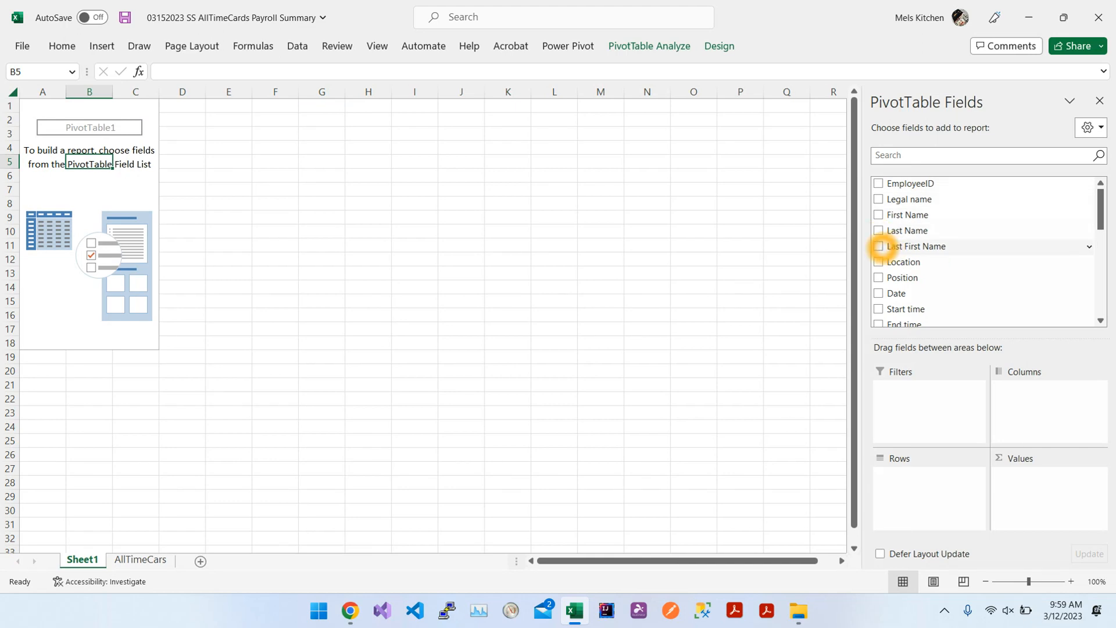
{"action": "left_click", "coordinate": [879, 246]}
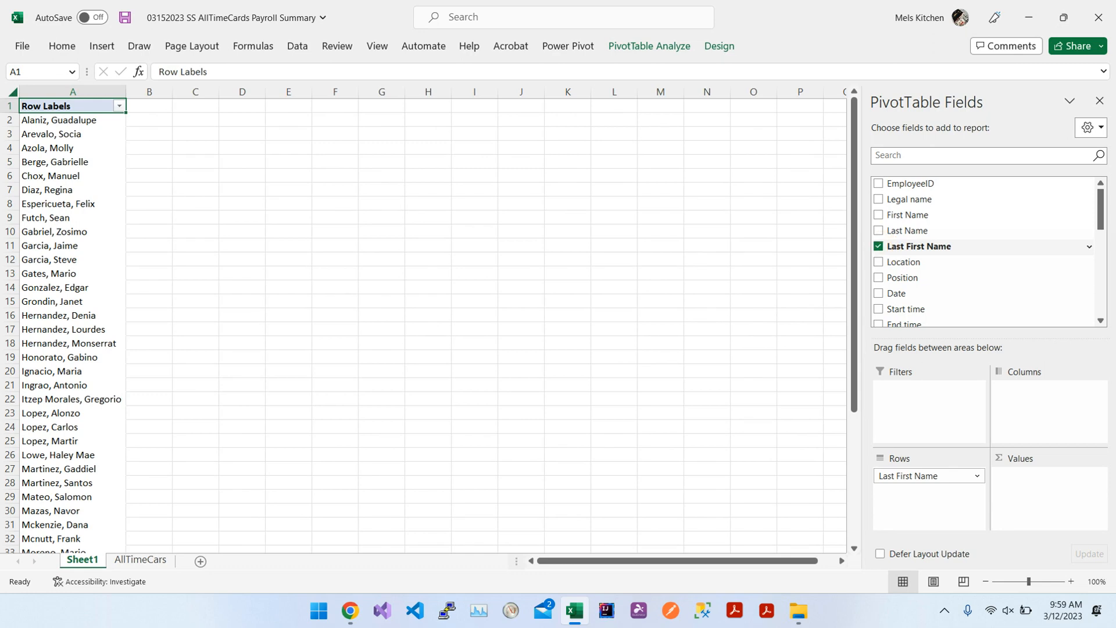
{"action": "left_click", "coordinate": [878, 278]}
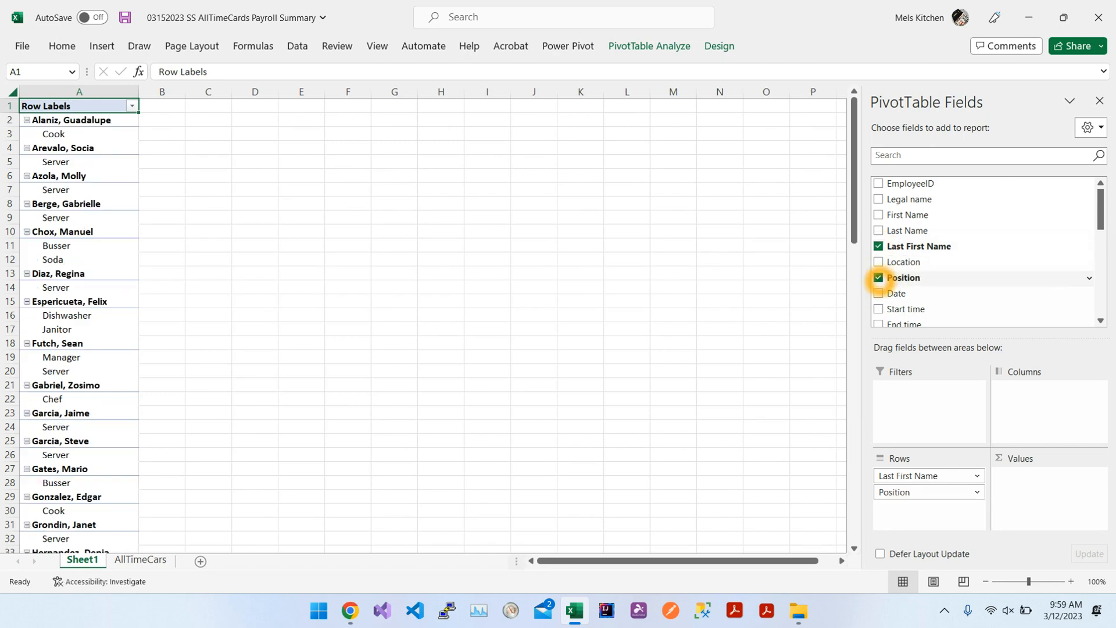
Add EmployeeID as a third row field of the PivotTable, below Last First Name and Position
{"action": "scroll", "coordinate": [951, 277], "scroll_direction": "down", "scroll_amount": 1}
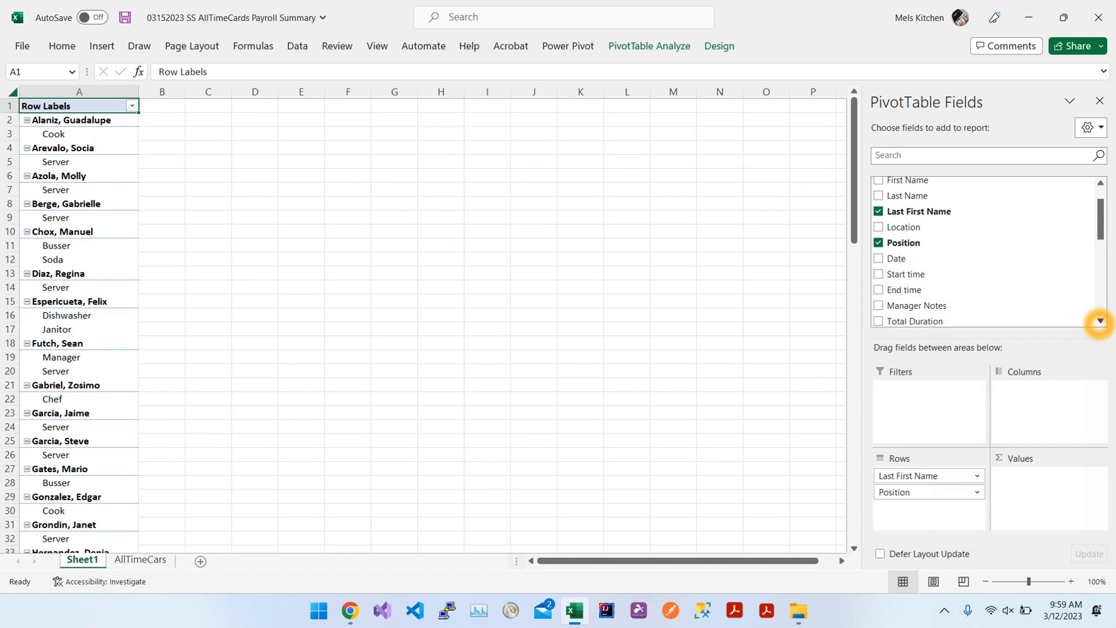
{"action": "left_click", "coordinate": [1100, 321]}
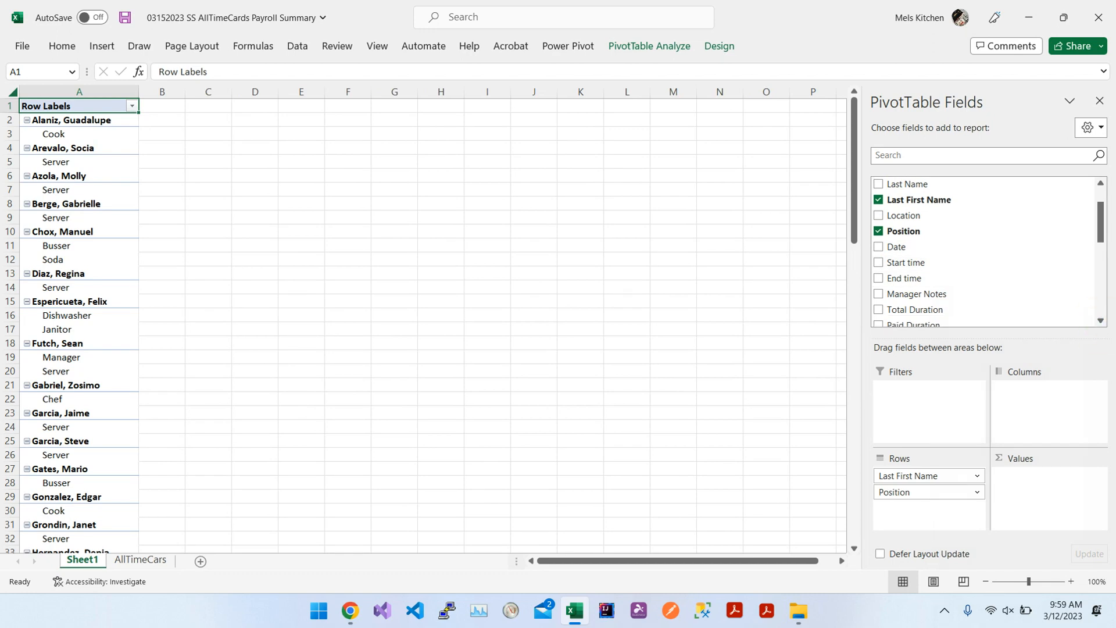
{"action": "scroll", "coordinate": [1101, 214], "scroll_direction": "up", "scroll_amount": 1}
{"action": "left_click", "coordinate": [879, 183]}
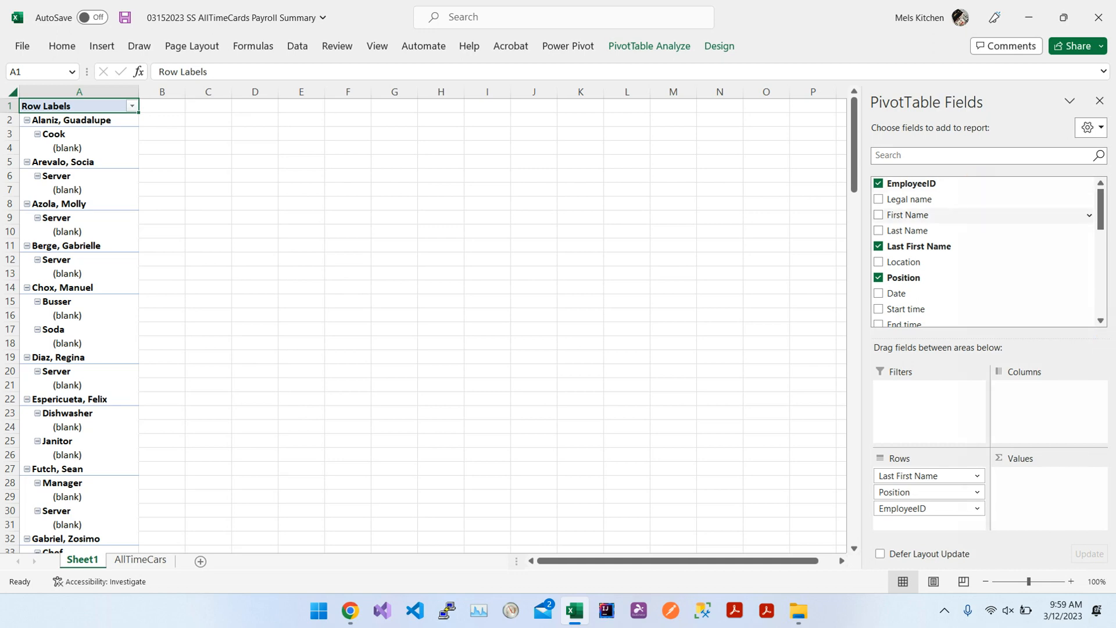
Add [StandardHrs][100%], Total Hours @ 150%, Total Hours @ 200%, TIPS and Meal as summed values of the PivotTable
{"action": "left_click_drag", "start_coordinate": [1100, 208], "coordinate": [1105, 283]}
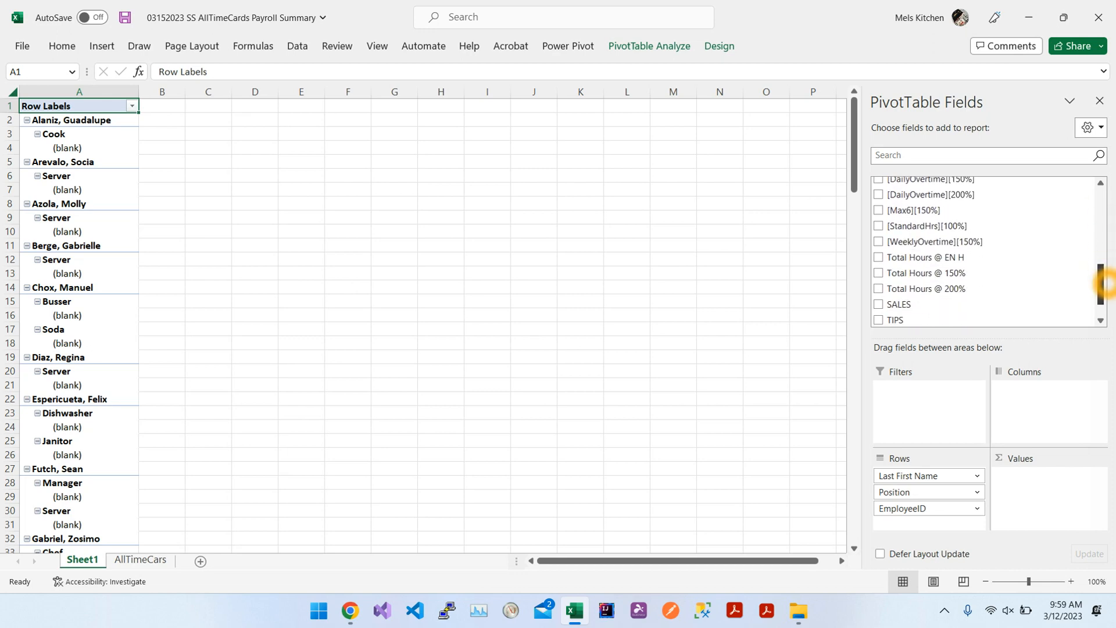
{"action": "left_click", "coordinate": [878, 227]}
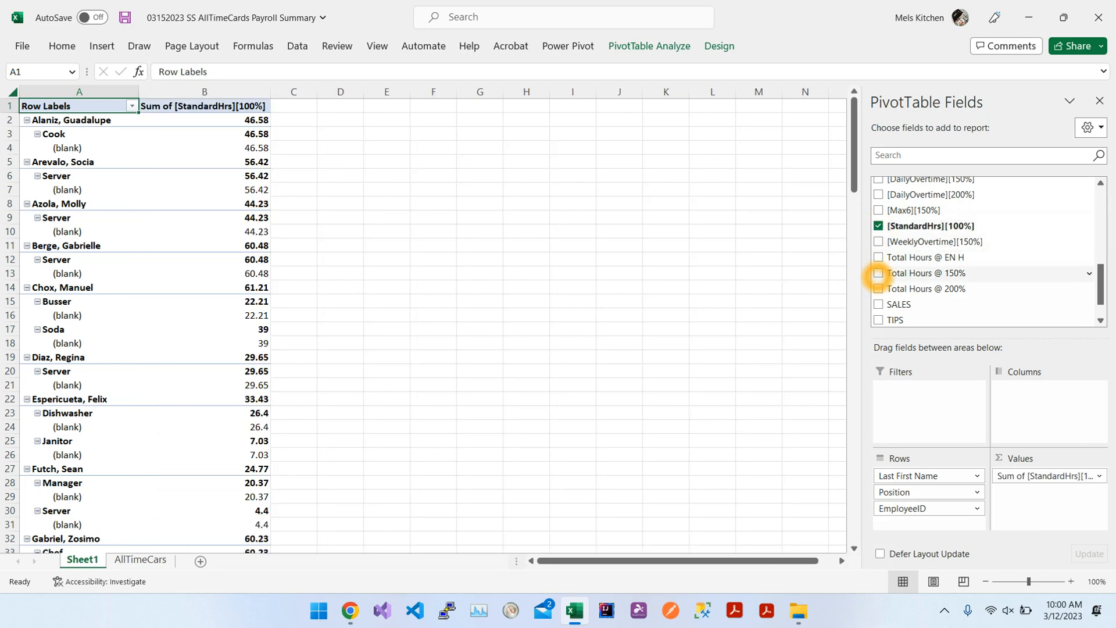
{"action": "left_click", "coordinate": [879, 273]}
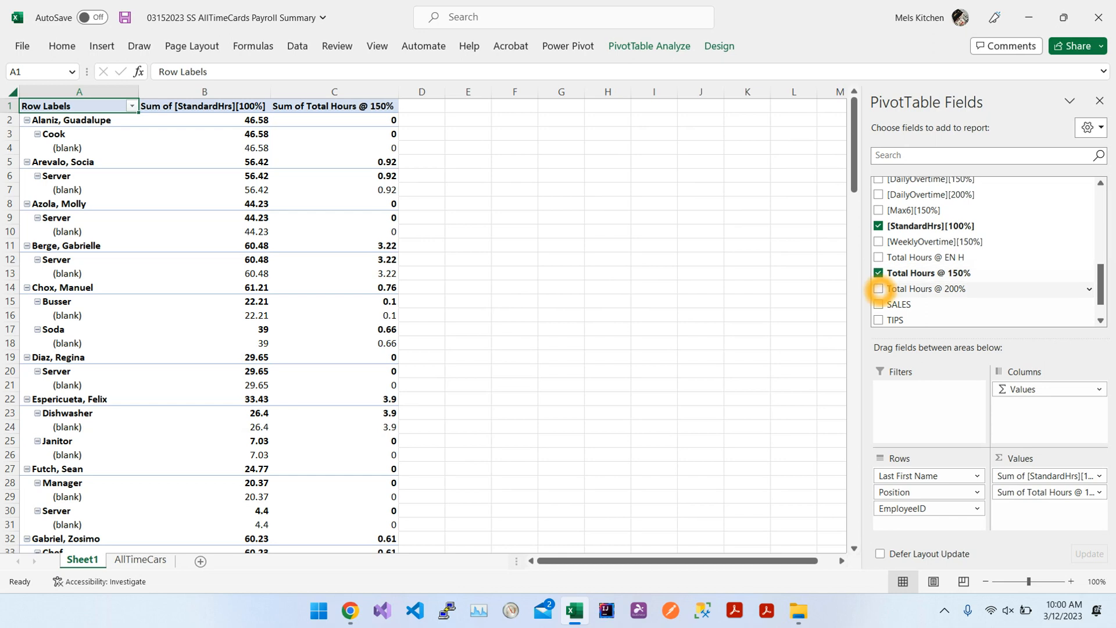
{"action": "left_click", "coordinate": [878, 289]}
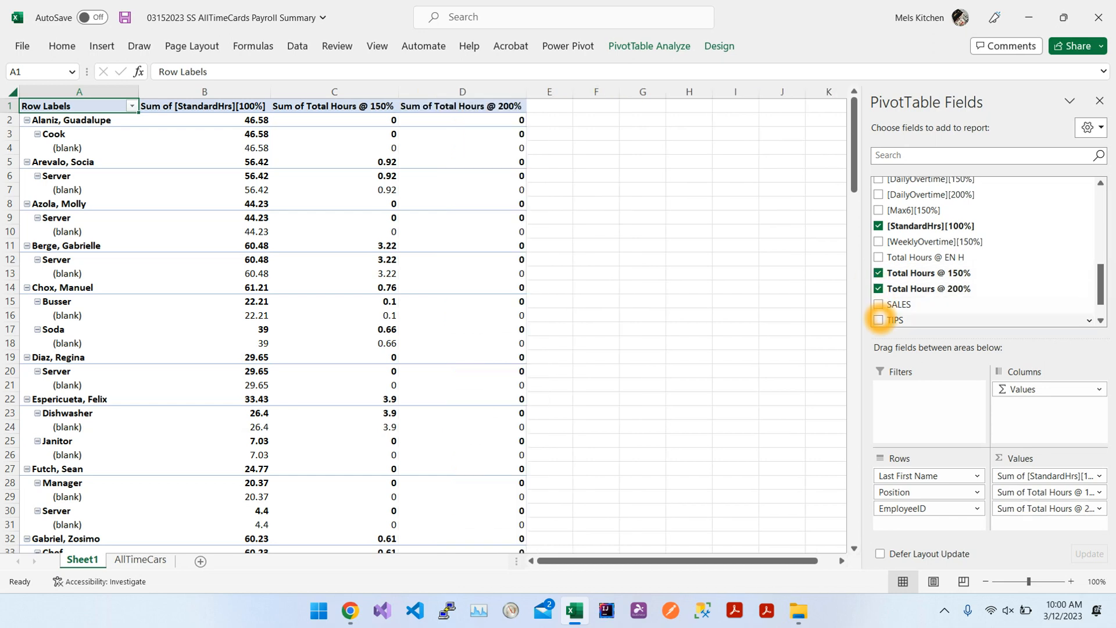
{"action": "left_click", "coordinate": [878, 320]}
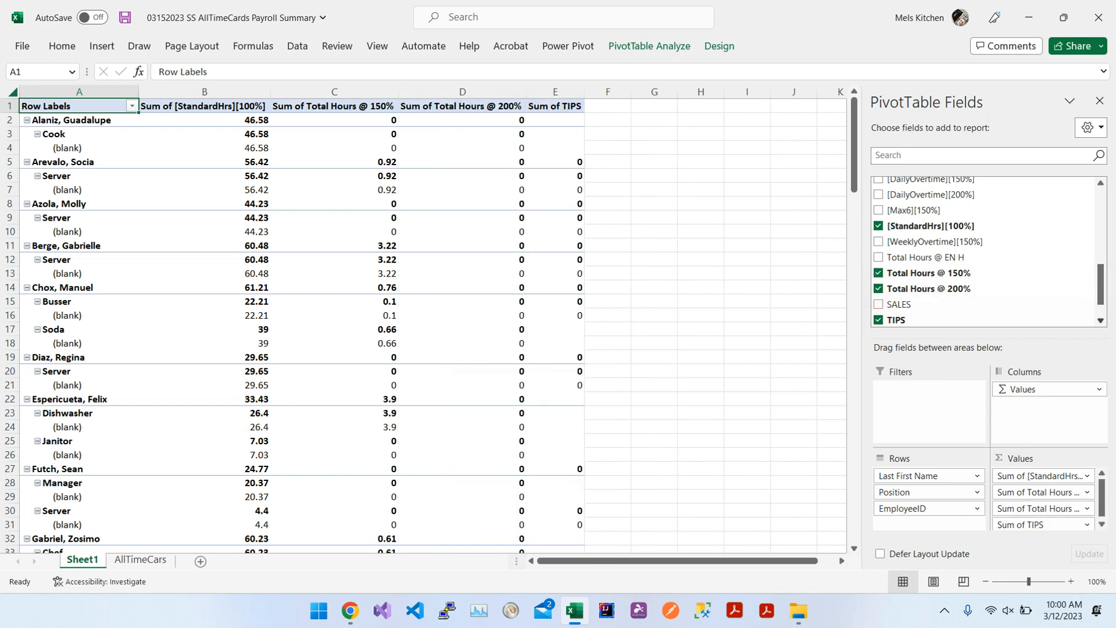
{"action": "left_click", "coordinate": [1101, 320]}
{"action": "left_click", "coordinate": [1100, 321]}
{"action": "left_click", "coordinate": [878, 300]}
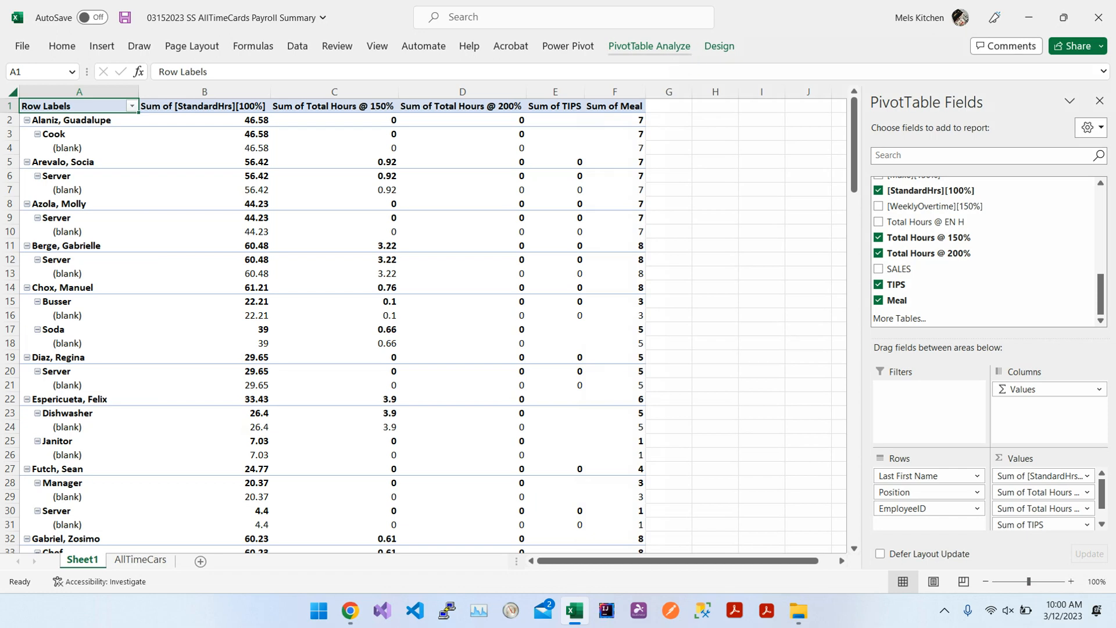
Hide the PivotTable's field list and its expand/collapse buttons
{"action": "left_click", "coordinate": [719, 47]}
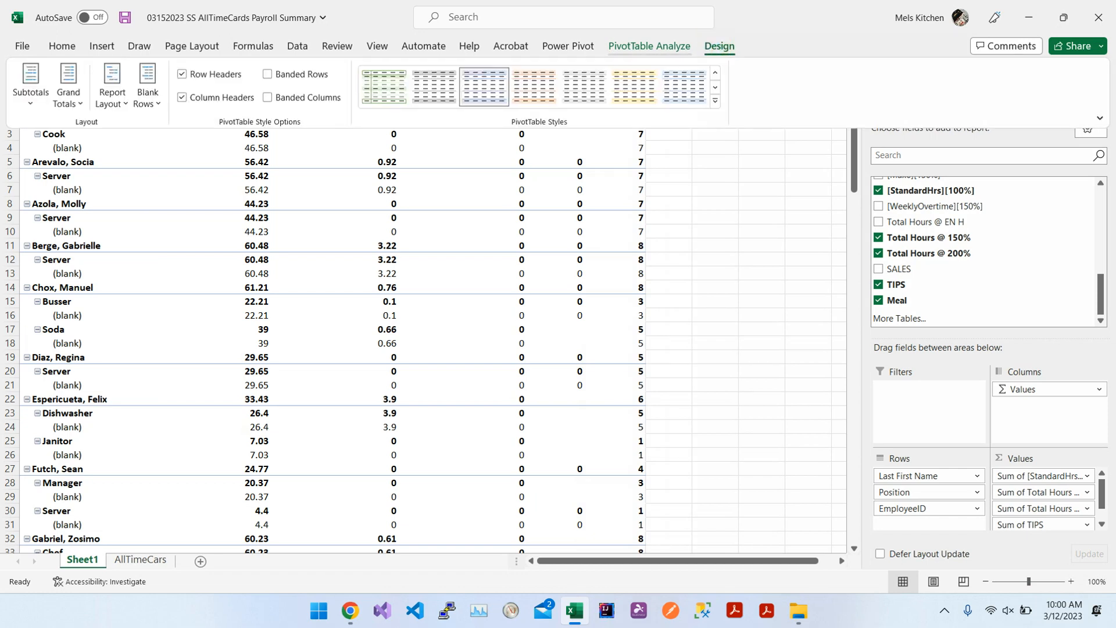
{"action": "left_click", "coordinate": [649, 47]}
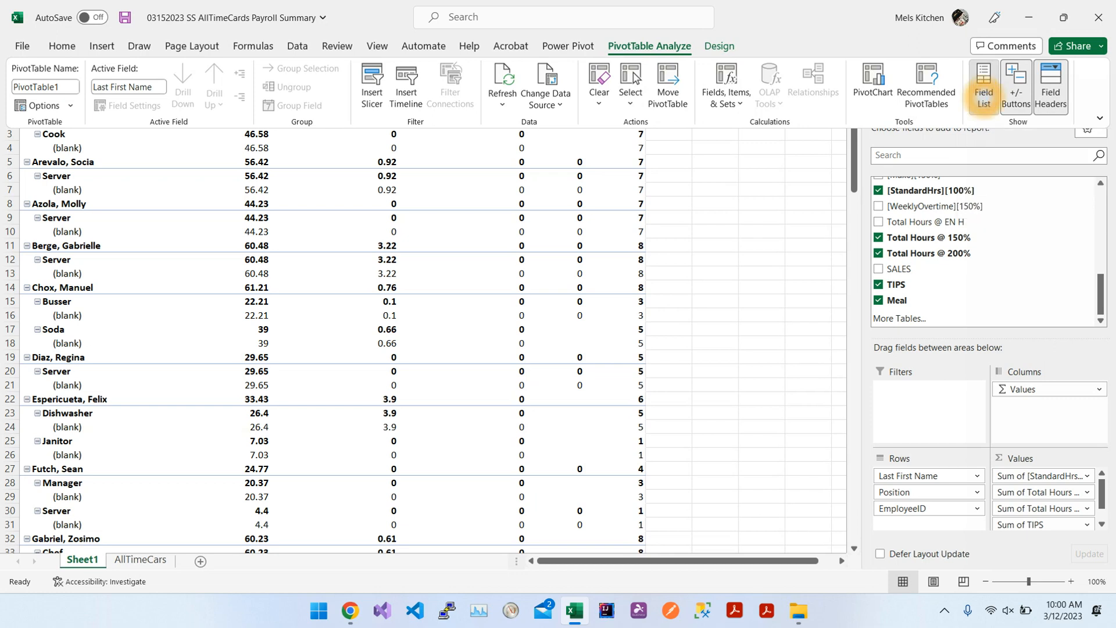
{"action": "left_click", "coordinate": [984, 99]}
{"action": "left_click", "coordinate": [651, 45]}
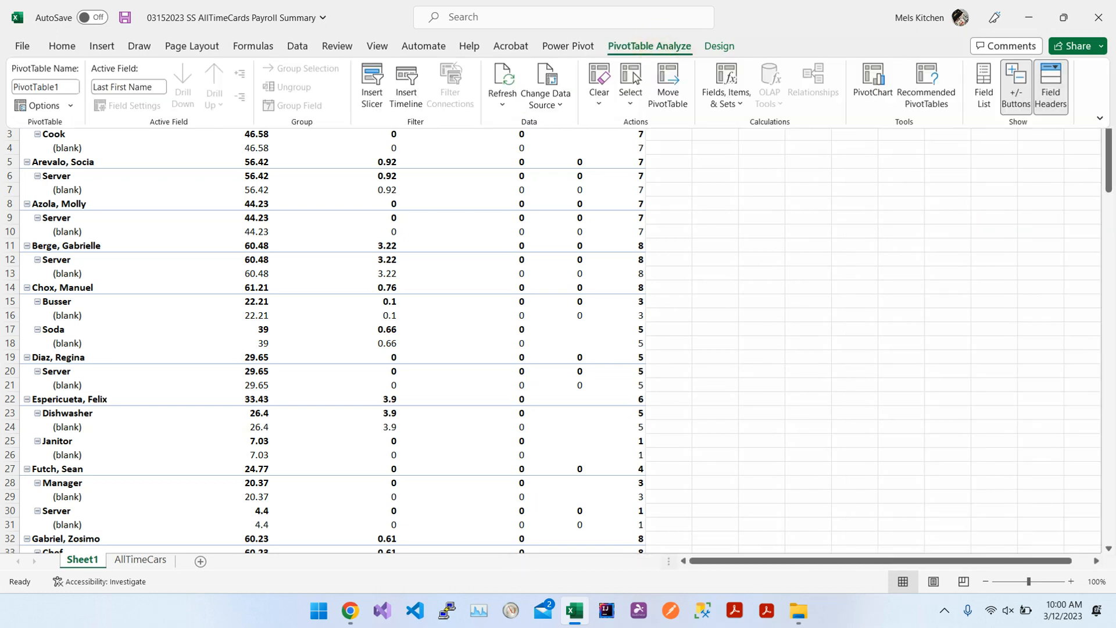
{"action": "left_click", "coordinate": [1016, 92]}
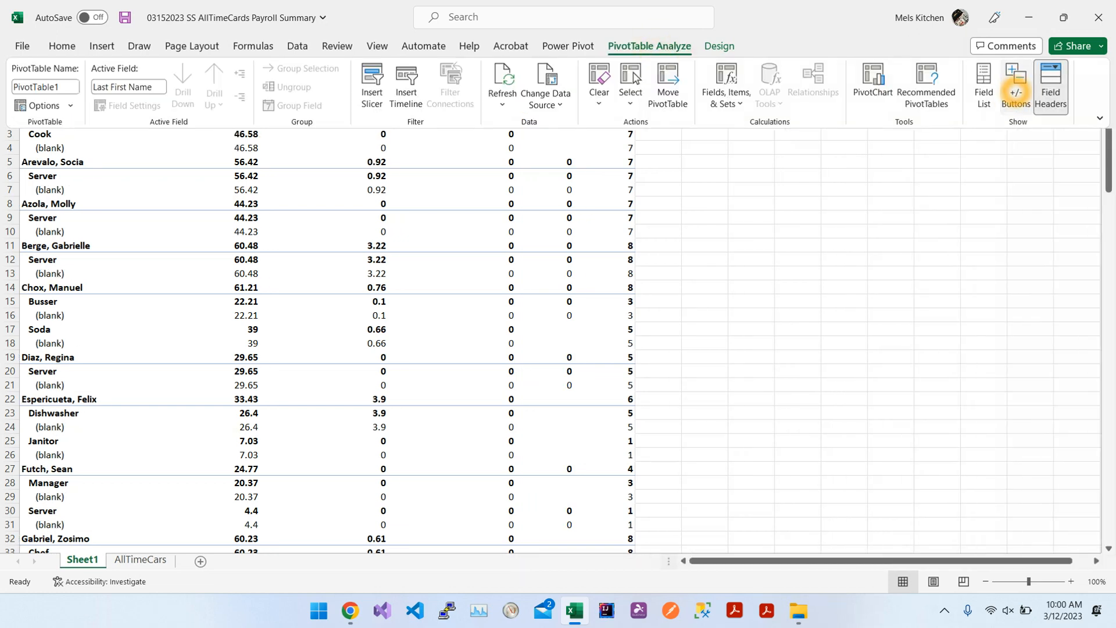
{"action": "left_click", "coordinate": [390, 224]}
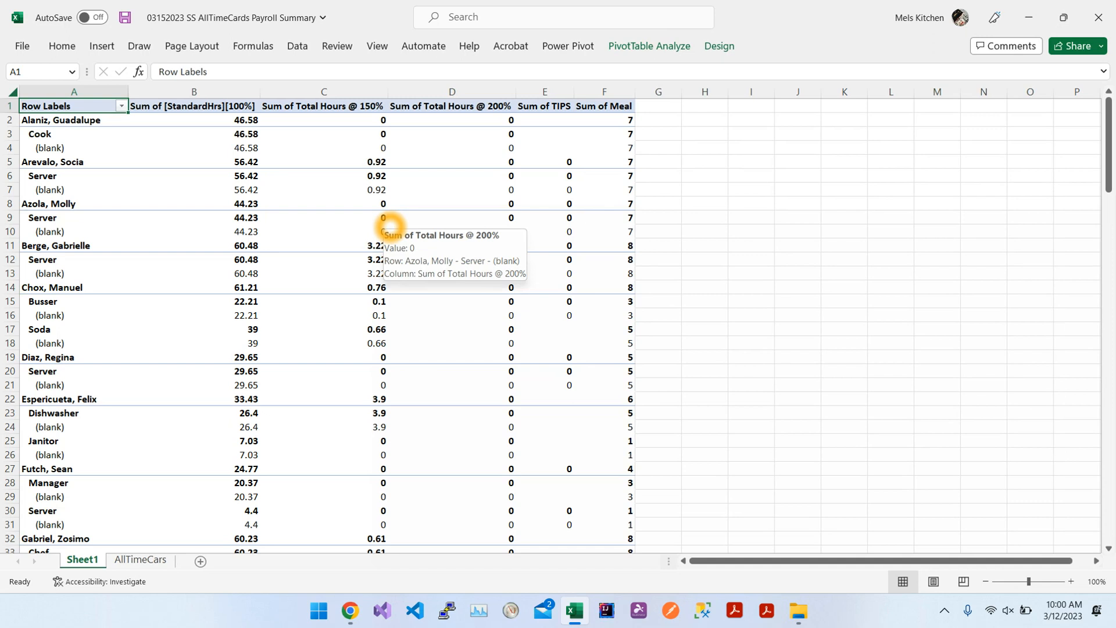
Set the ribbon to always stay shown while the PivotTable design options are open
{"action": "left_click", "coordinate": [672, 46]}
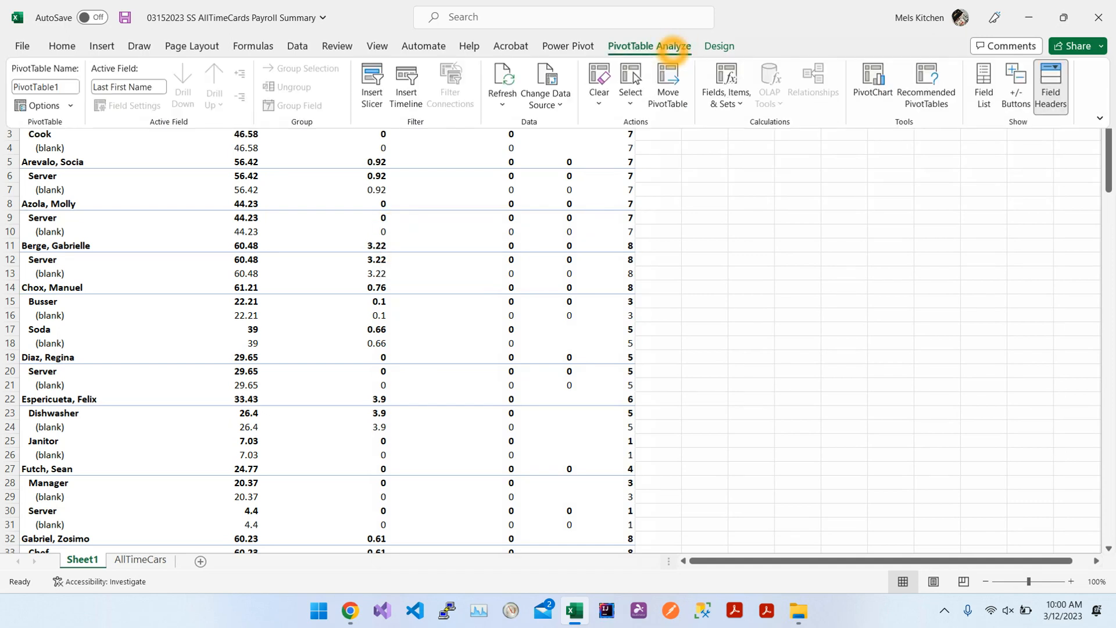
{"action": "left_click", "coordinate": [720, 46]}
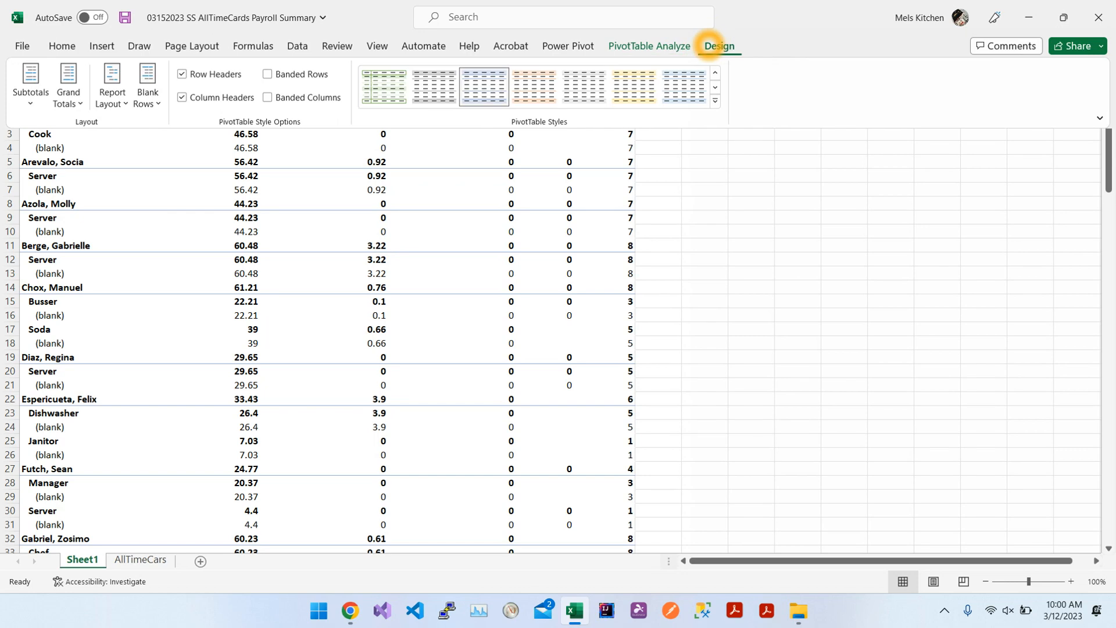
{"action": "left_click", "coordinate": [1099, 117]}
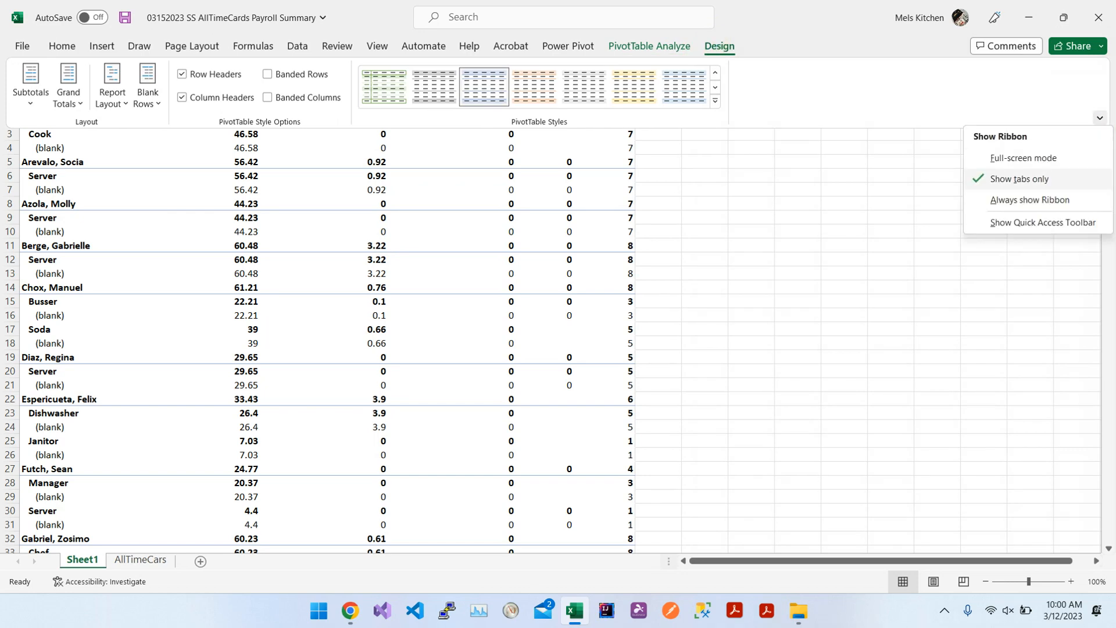
{"action": "left_click", "coordinate": [1030, 200]}
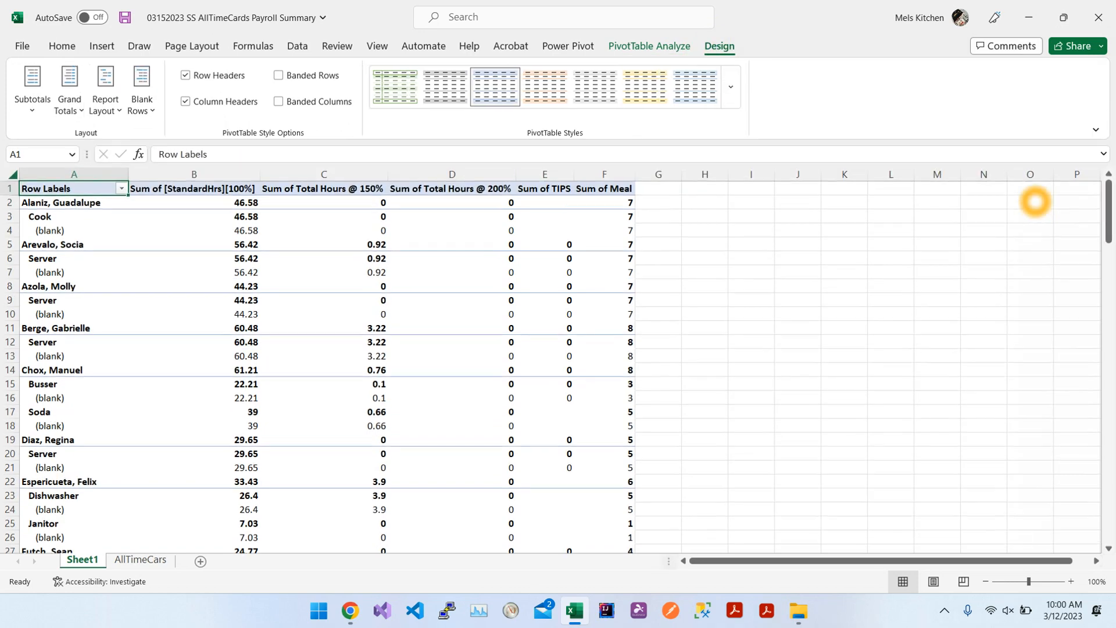
Turn off all subtotals in the PivotTable and switch its report layout to tabular form
{"action": "left_click", "coordinate": [105, 216]}
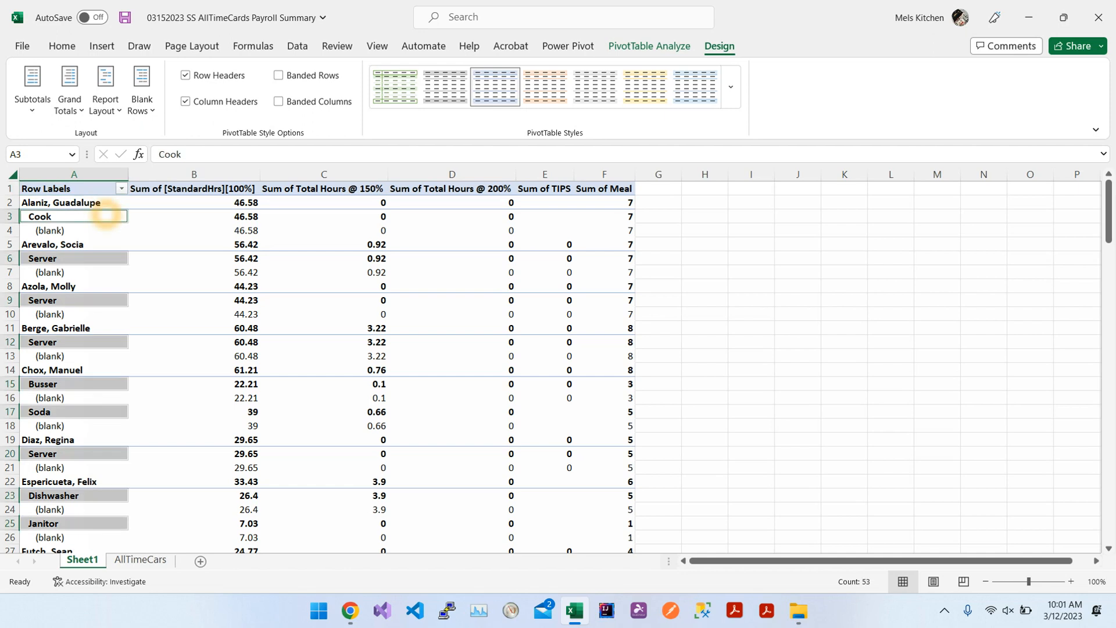
{"action": "left_click", "coordinate": [270, 230]}
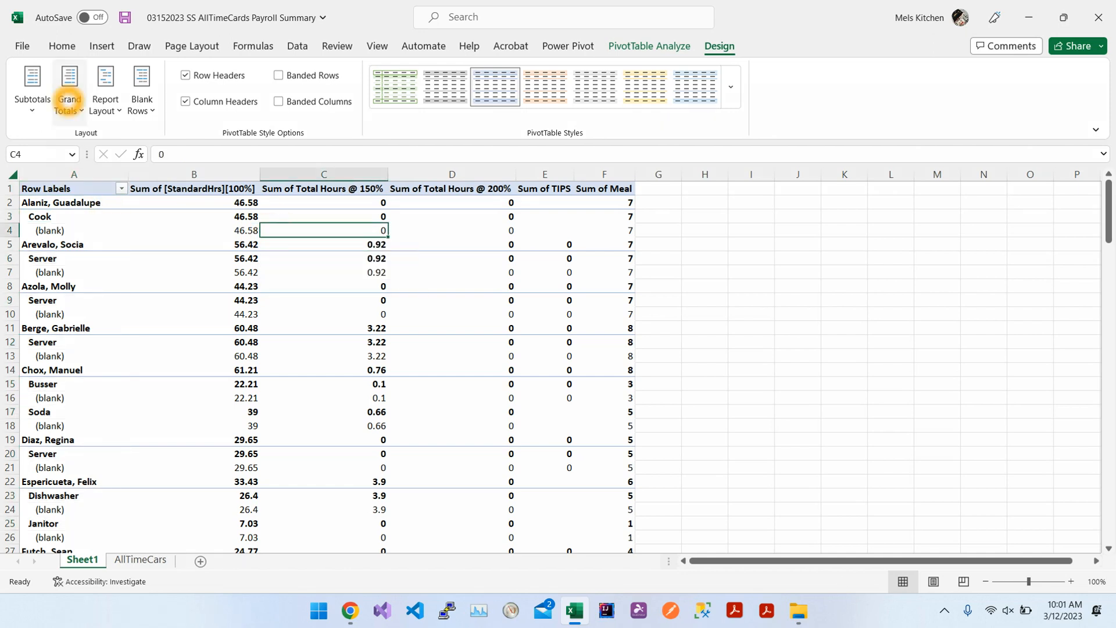
{"action": "left_click", "coordinate": [36, 109]}
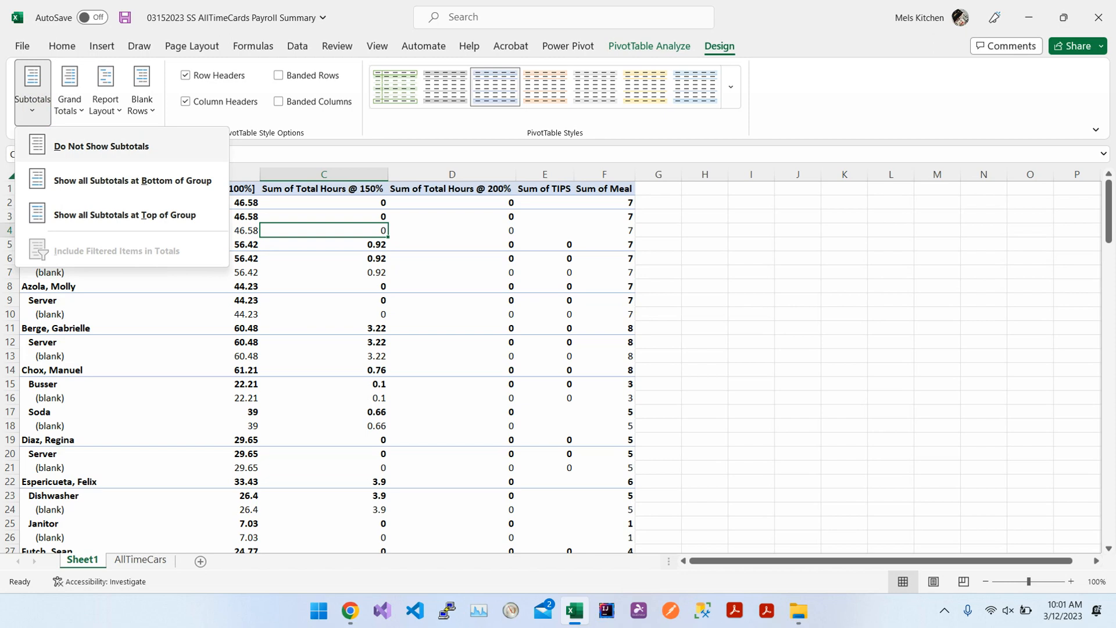
{"action": "left_click", "coordinate": [73, 148]}
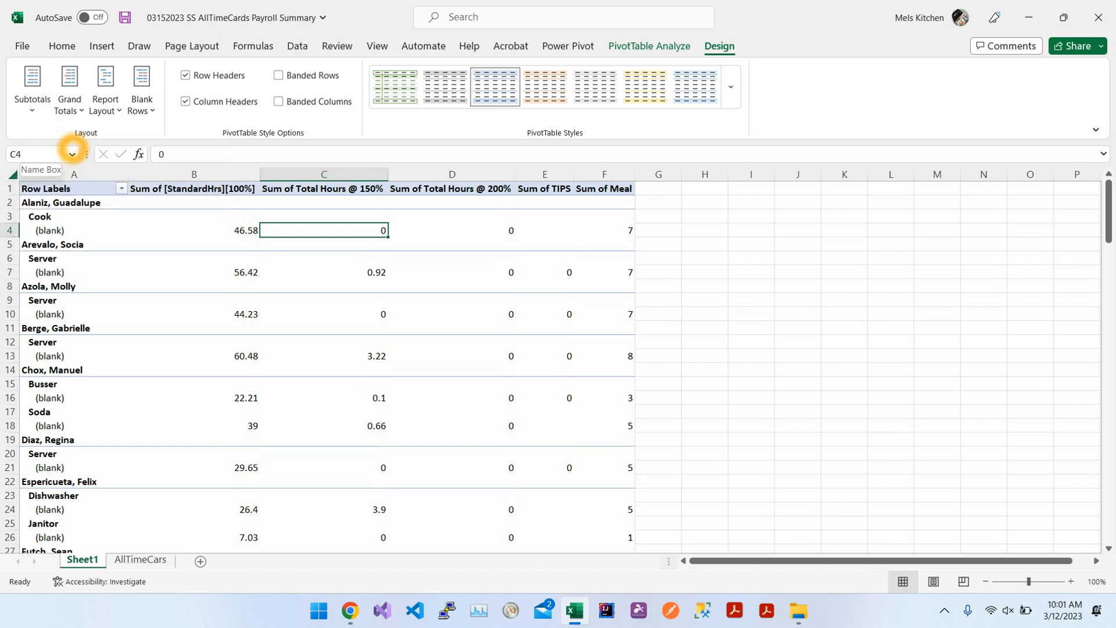
{"action": "left_click", "coordinate": [108, 110]}
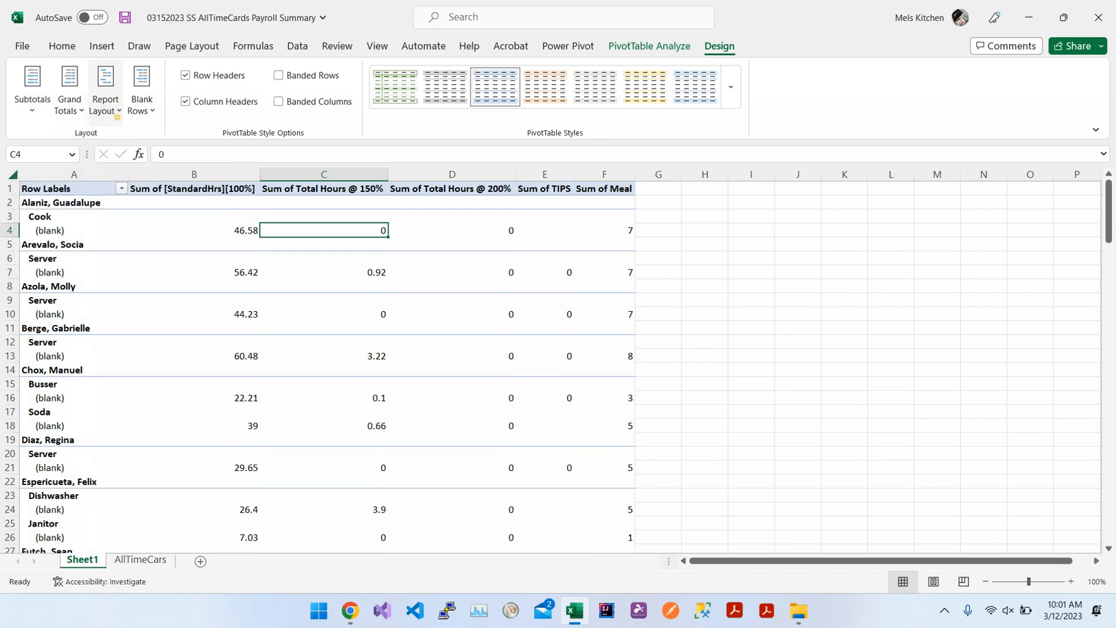
{"action": "left_click", "coordinate": [163, 215]}
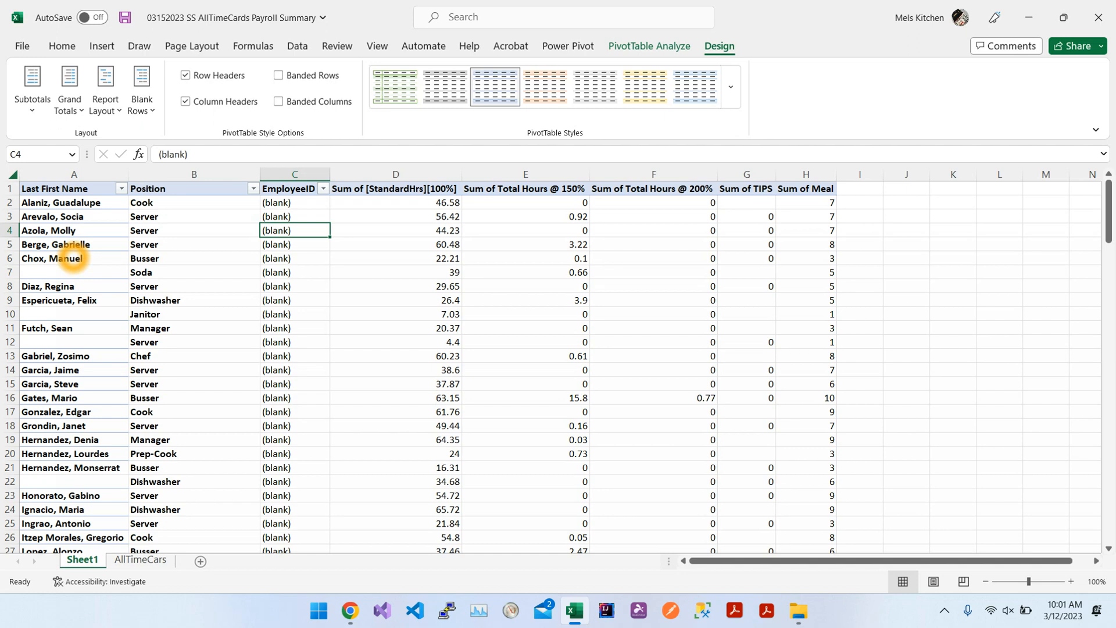
{"action": "left_click", "coordinate": [72, 258]}
{"action": "left_click", "coordinate": [150, 260]}
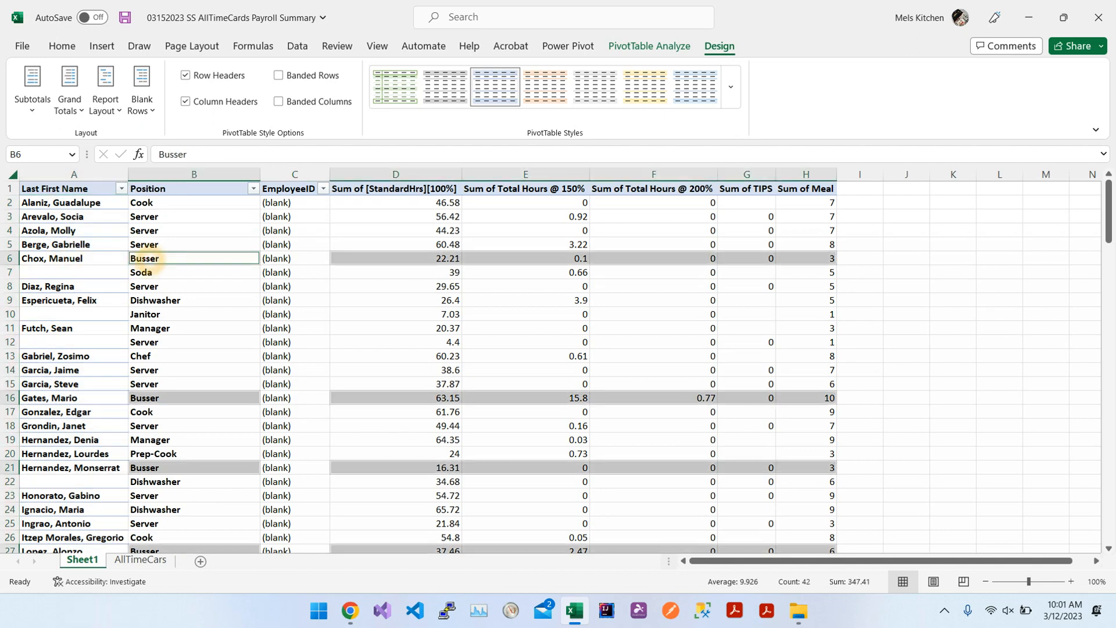
{"action": "left_click", "coordinate": [154, 270]}
{"action": "left_click", "coordinate": [150, 301]}
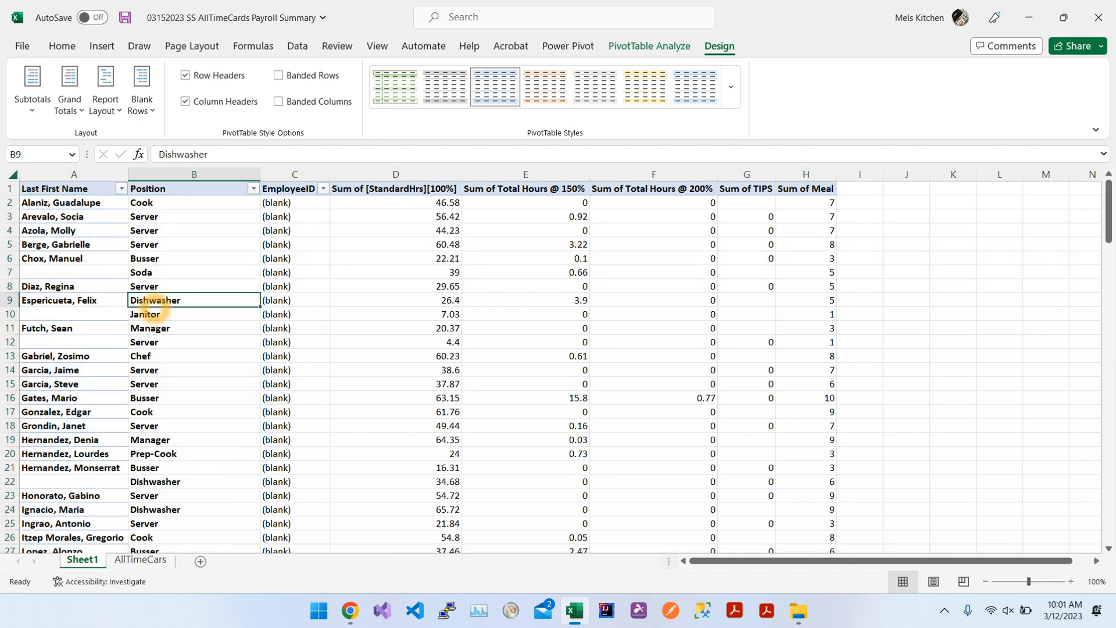
{"action": "left_click", "coordinate": [156, 314]}
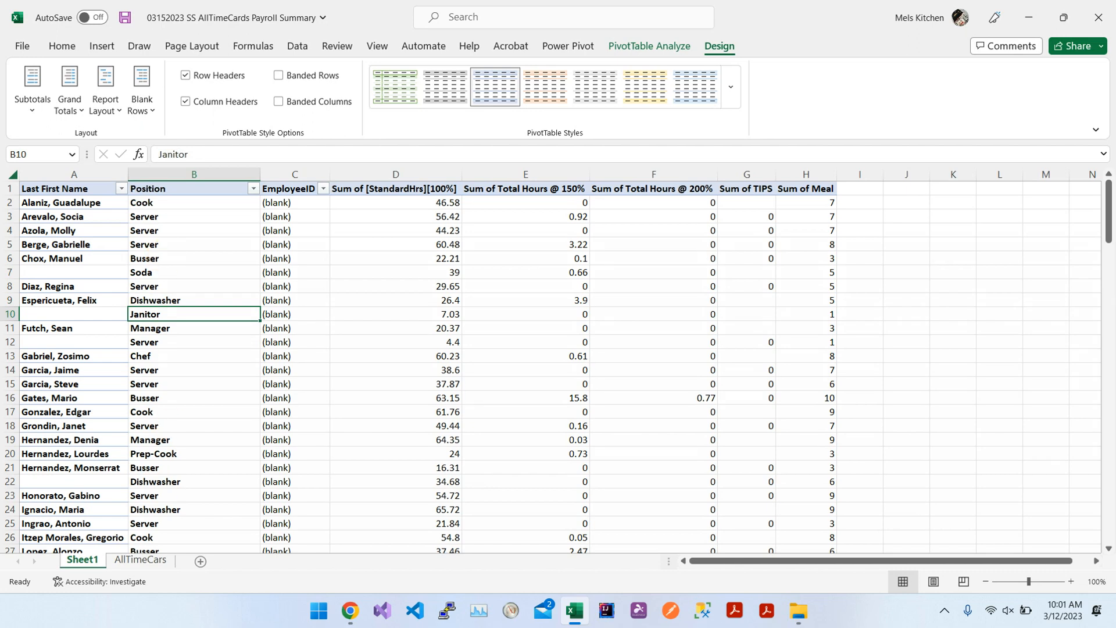
Rename the [StandardHrs][100%] sum header to Reg Hours Total and the Total Hours @ 150% sum header to OT Hours Total
{"action": "left_click", "coordinate": [393, 192]}
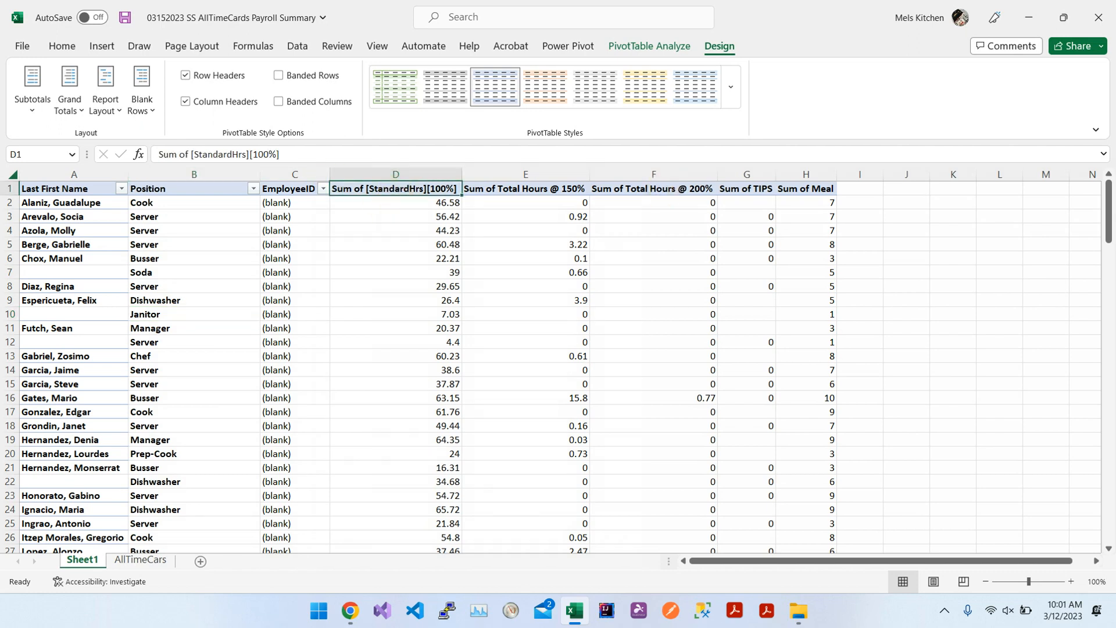
{"action": "mouse_move", "coordinate": [556, 326]}
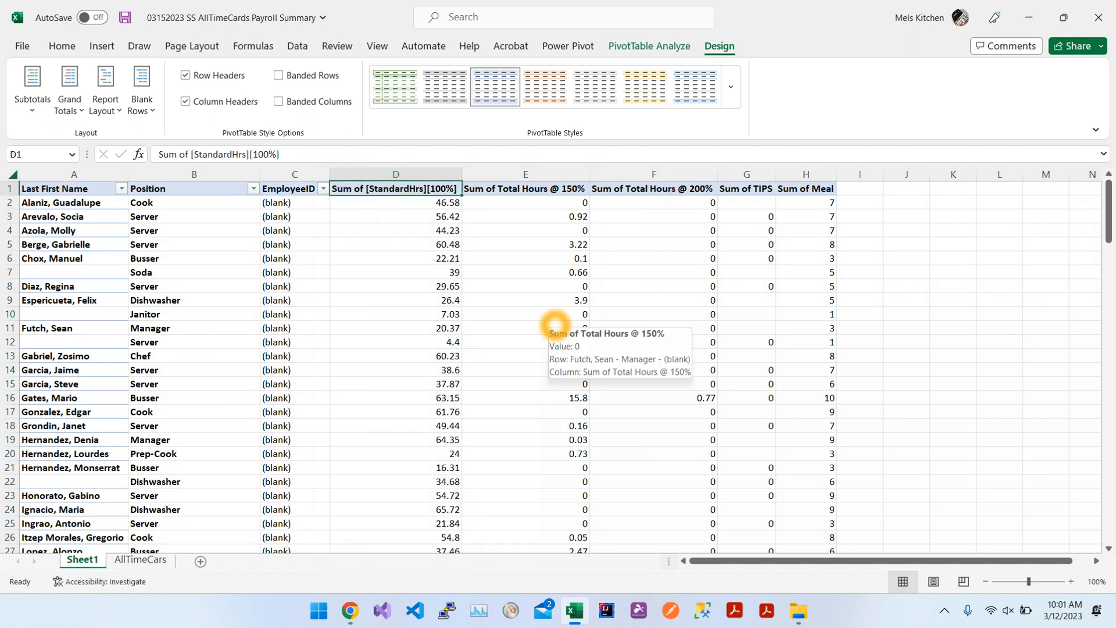
{"action": "type", "text": "Reg Hours"}
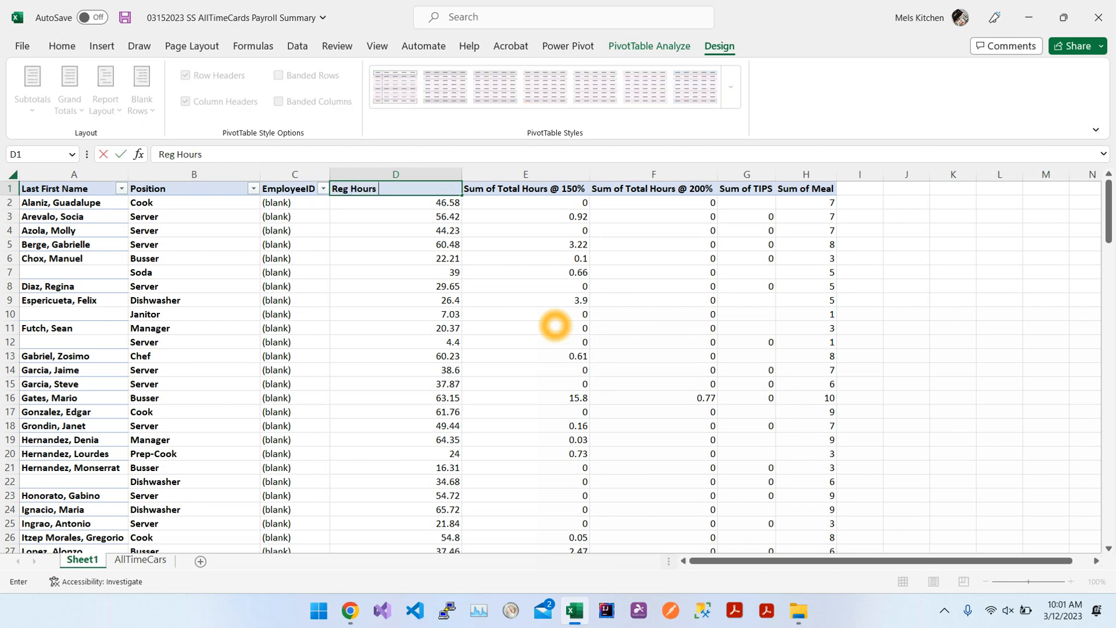
{"action": "type", "text": "tortal"}
{"action": "key", "text": "Return"}
{"action": "key", "text": "Up"}
{"action": "type", "text": "Reg Hours Total"}
{"action": "key", "text": "Tab"}
{"action": "type", "text": "OT Hours Tiotal"}
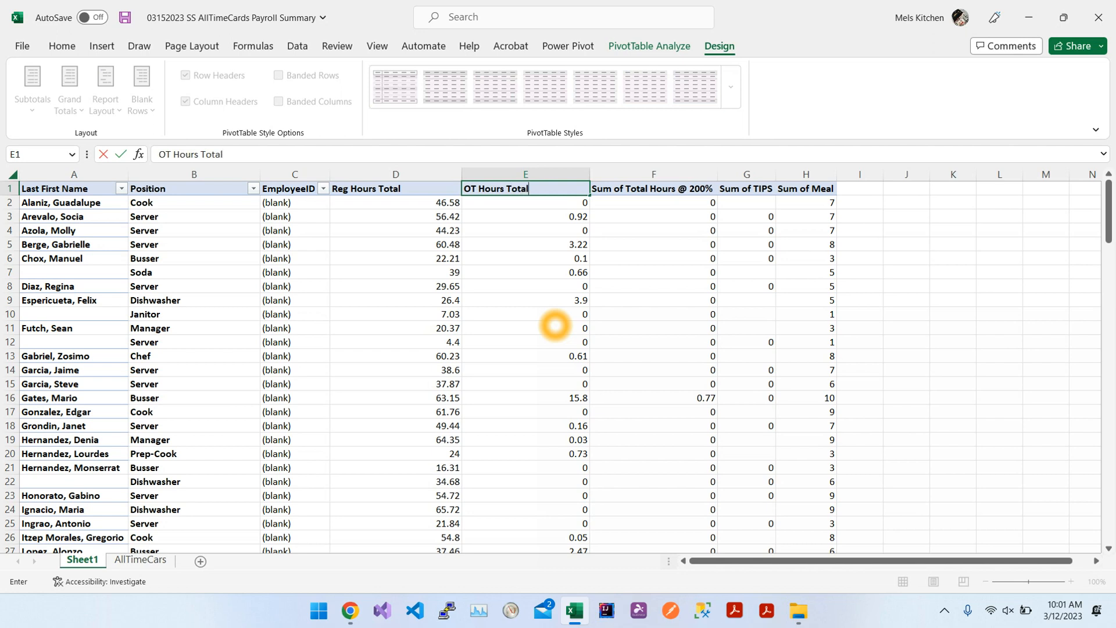
{"action": "key", "text": "Tab"}
Rename the headers of the 200% hours, tips and meal sums to DT Hours Total, Cash Tips and Meals Total
{"action": "type", "text": "D"}
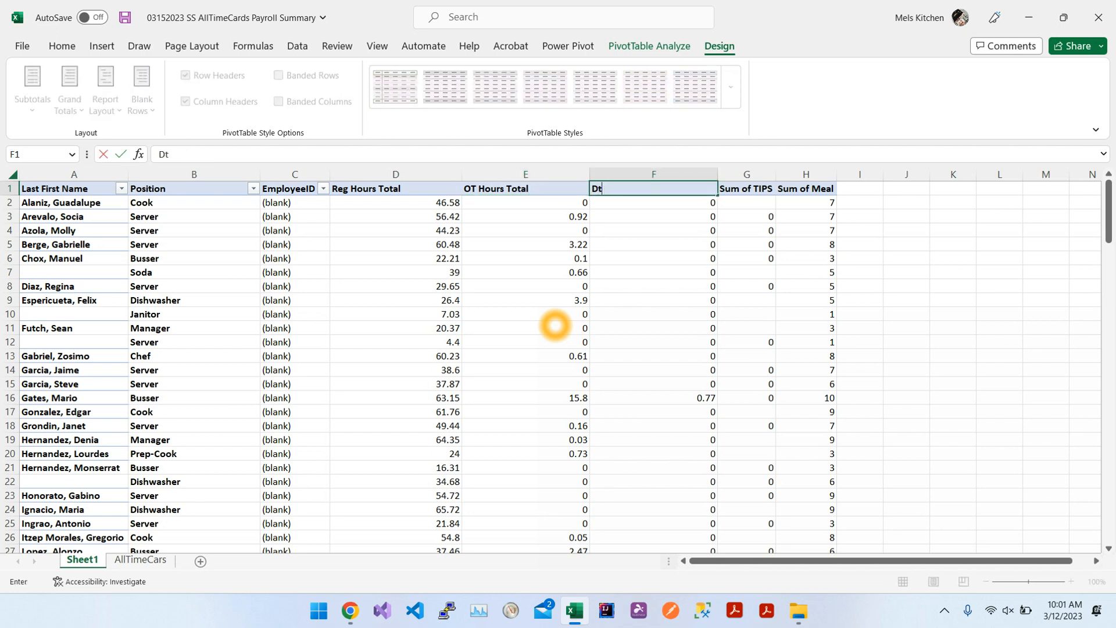
{"action": "type", "text": "T Hours Total"}
{"action": "key", "text": "Tab"}
{"action": "type", "text": "Ca"}
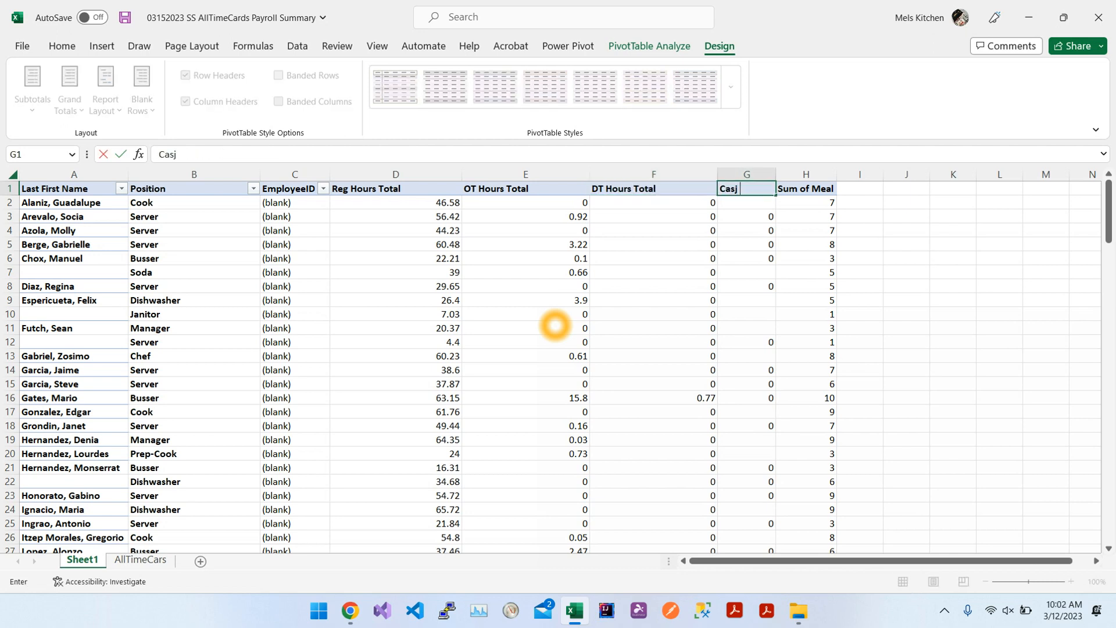
{"action": "type", "text": "sh Tips"}
{"action": "key", "text": "Tab"}
{"action": "type", "text": "Me"}
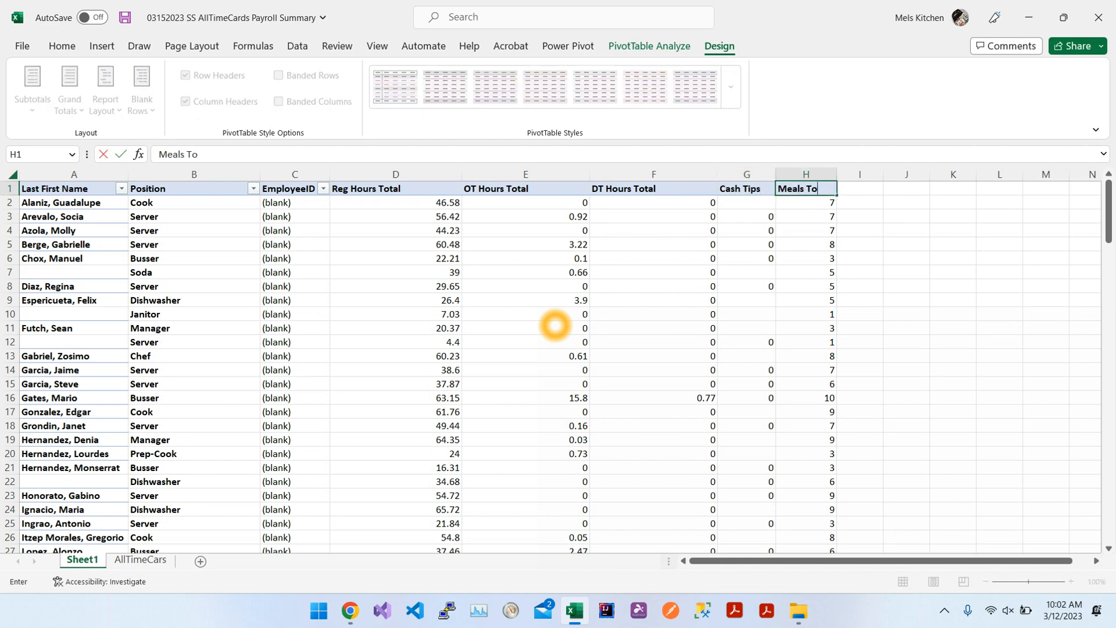
{"action": "key", "text": "Return"}
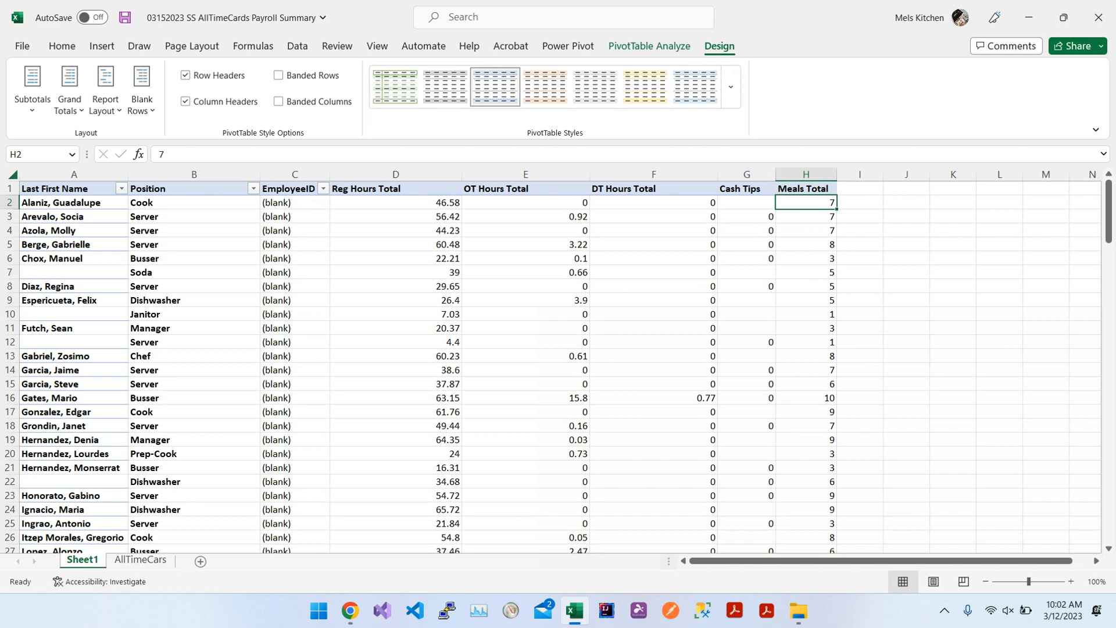
Review the PivotTable's hours, tips and meals for each employee and position down to the Grand Total row
{"action": "left_click", "coordinate": [407, 244]}
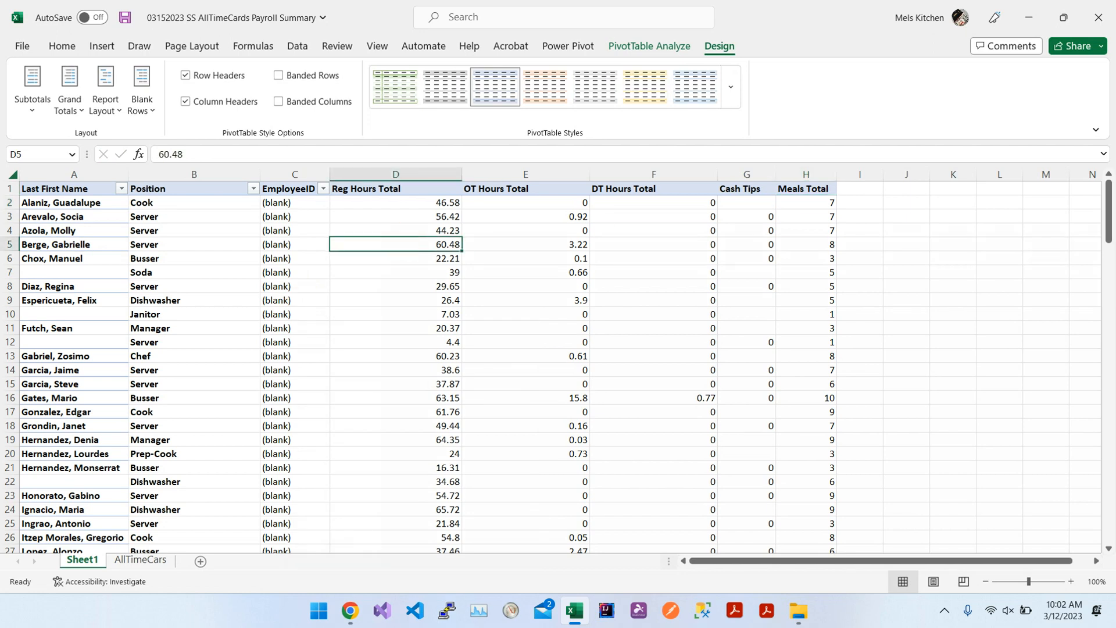
{"action": "scroll", "coordinate": [415, 419], "scroll_direction": "down", "scroll_amount": 2}
{"action": "scroll", "coordinate": [415, 418], "scroll_direction": "down", "scroll_amount": 2}
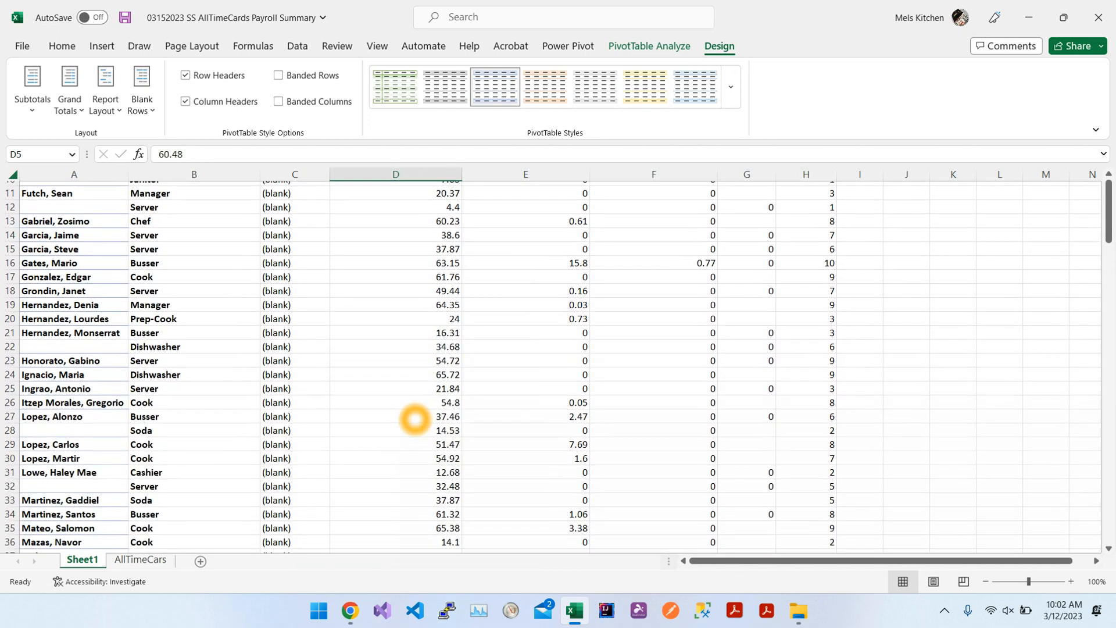
{"action": "left_click", "coordinate": [417, 360]}
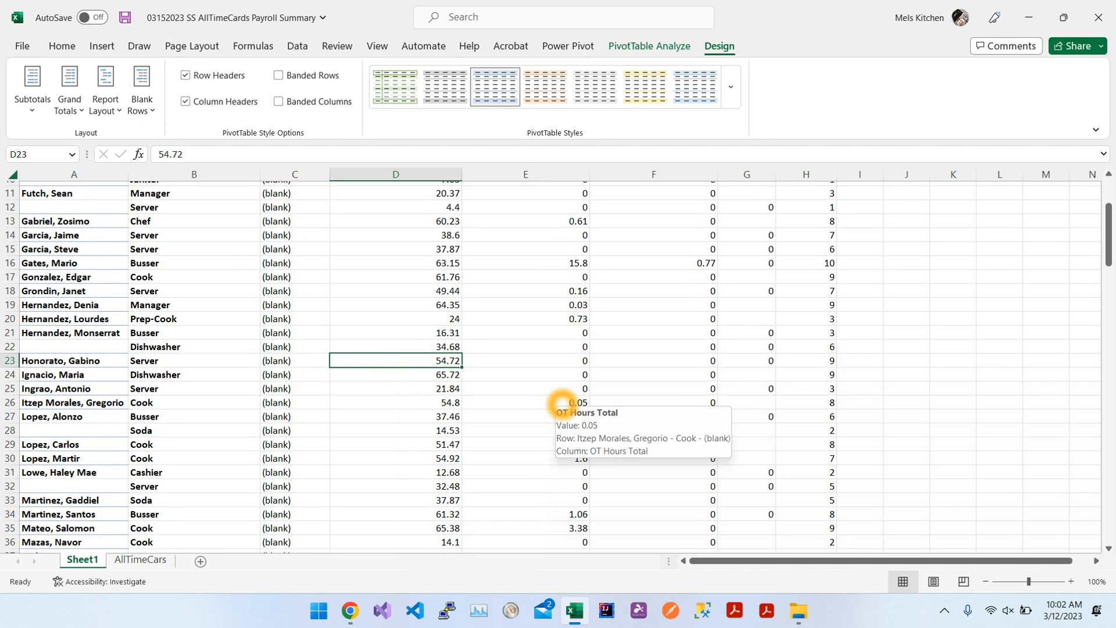
{"action": "scroll", "coordinate": [560, 405], "scroll_direction": "down", "scroll_amount": 5}
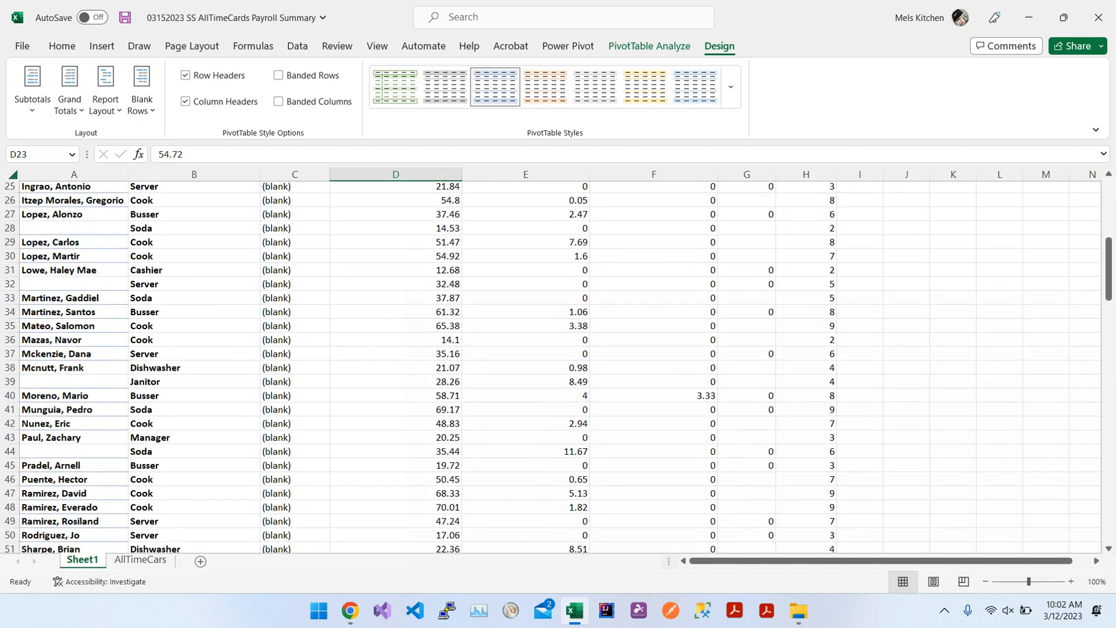
{"action": "left_click", "coordinate": [429, 256]}
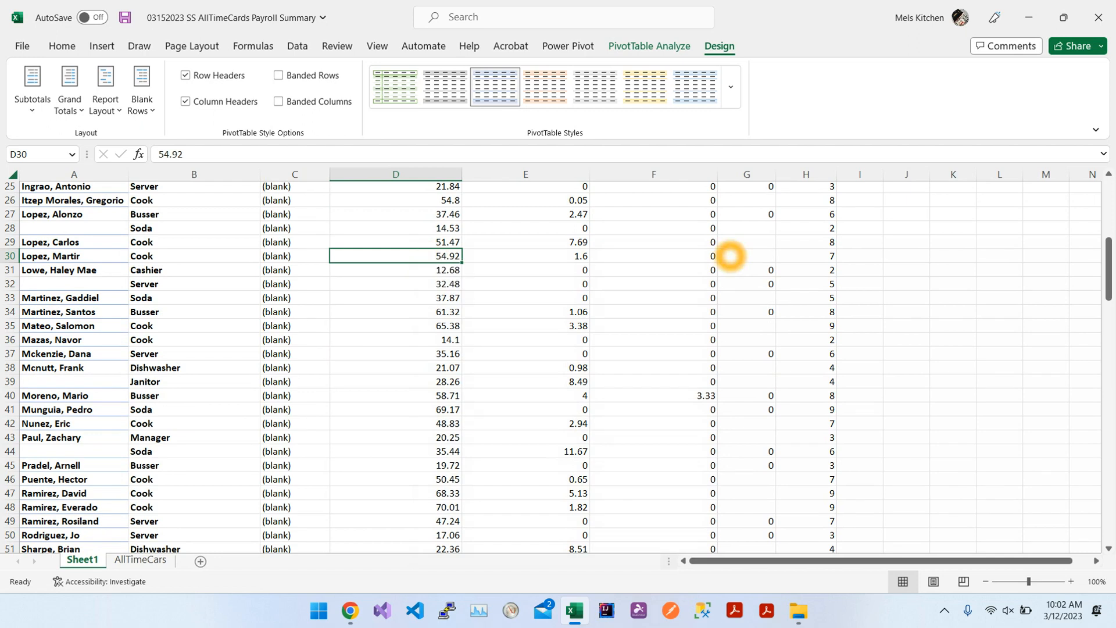
{"action": "mouse_move", "coordinate": [731, 256]}
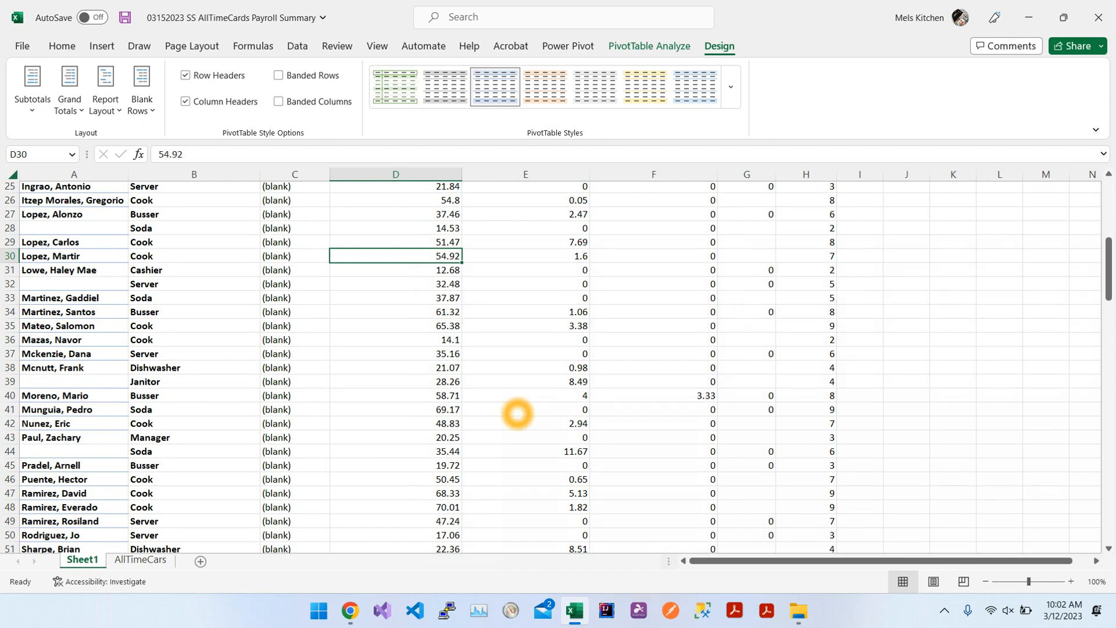
{"action": "scroll", "coordinate": [517, 414], "scroll_direction": "down", "scroll_amount": 2}
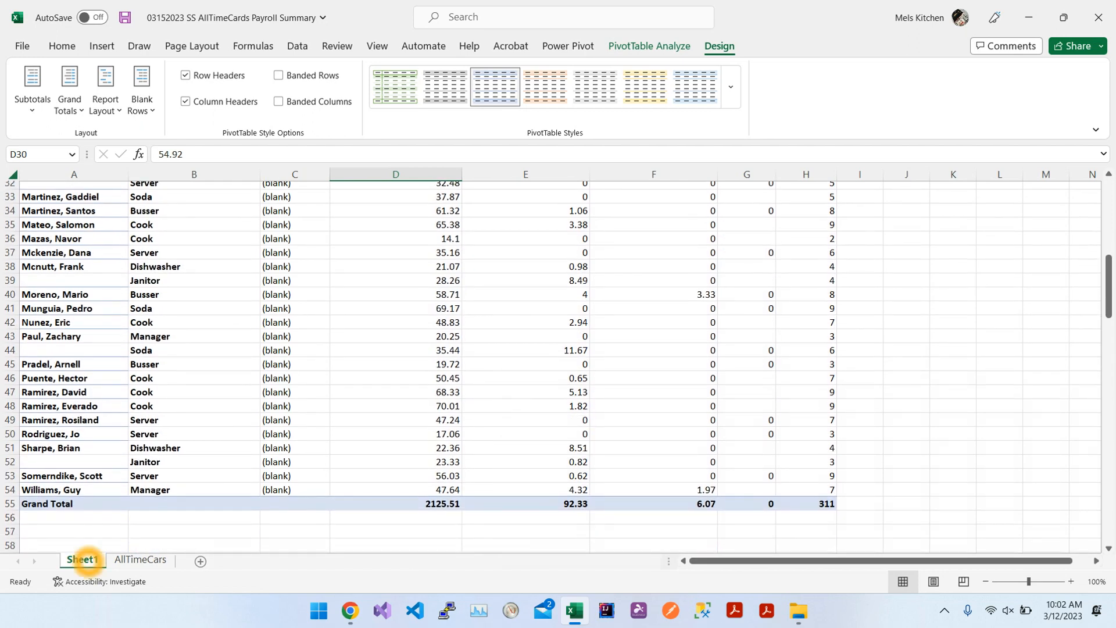
Rename the PivotTable's worksheet as Payroll Summary
{"action": "double_click", "coordinate": [83, 560]}
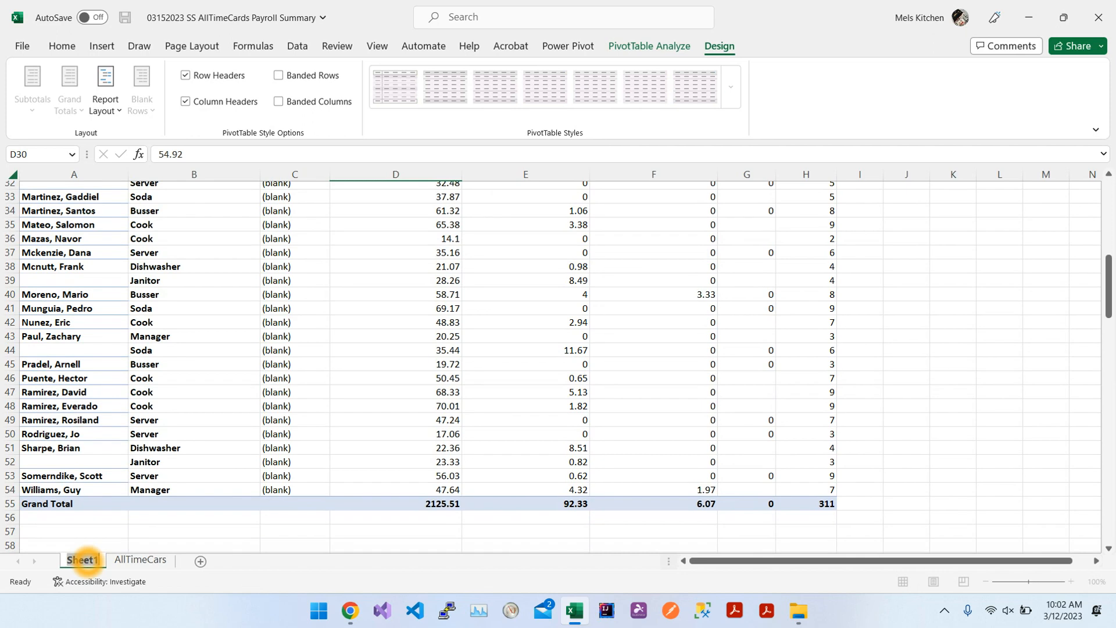
{"action": "type", "text": "Payroll Summary"}
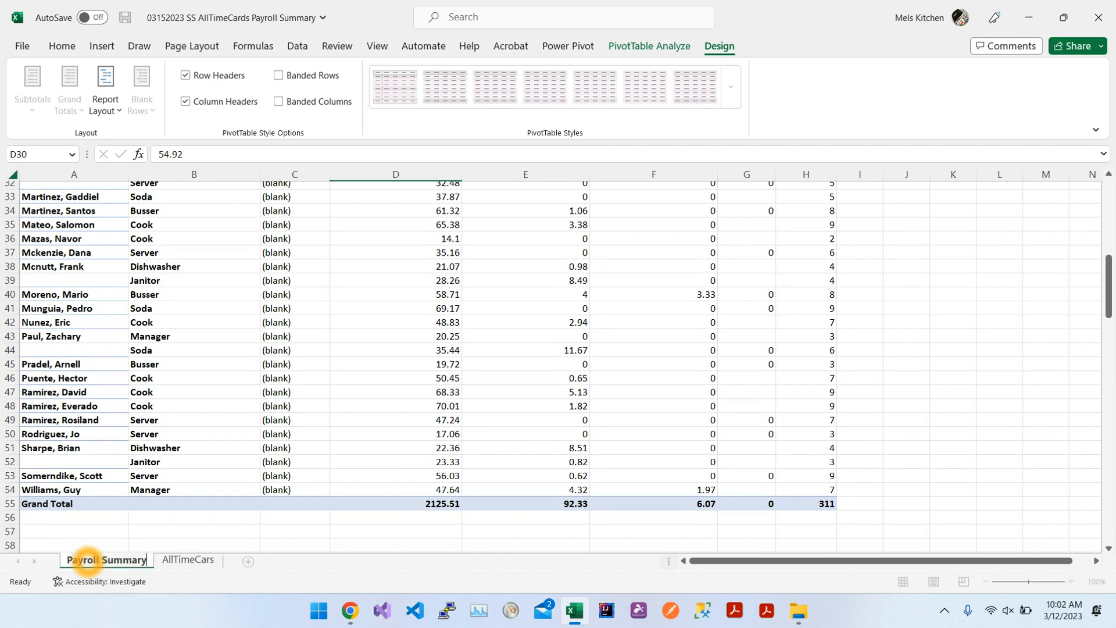
{"action": "key", "text": "Return"}
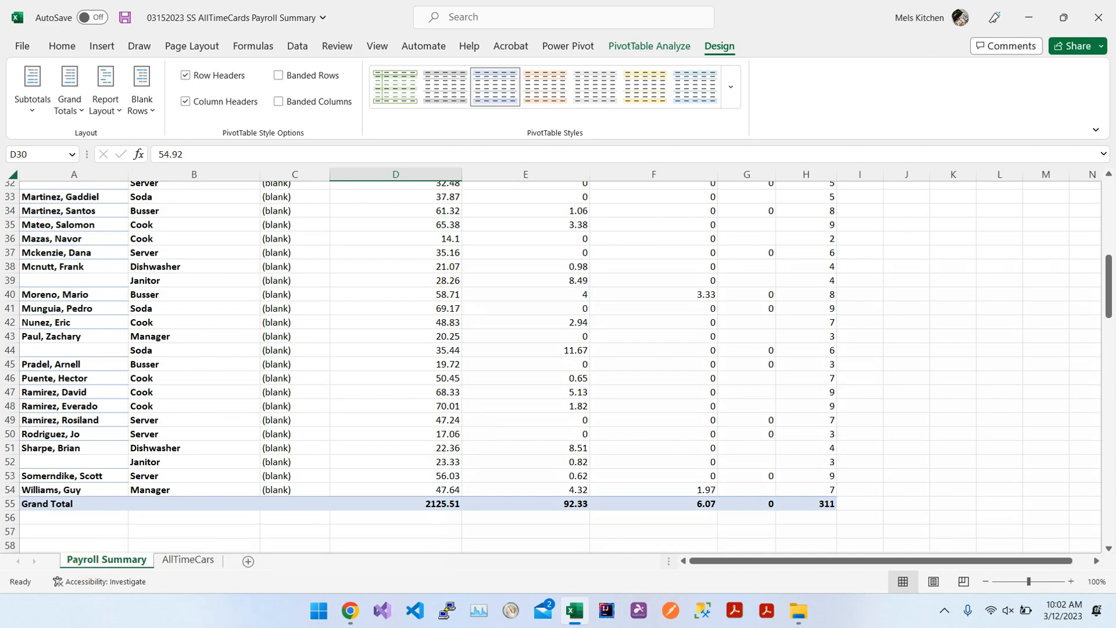
Check the Grand Total row's figures for the regular, overtime and double-time hours columns
{"action": "left_click", "coordinate": [393, 504]}
{"action": "left_click", "coordinate": [543, 505]}
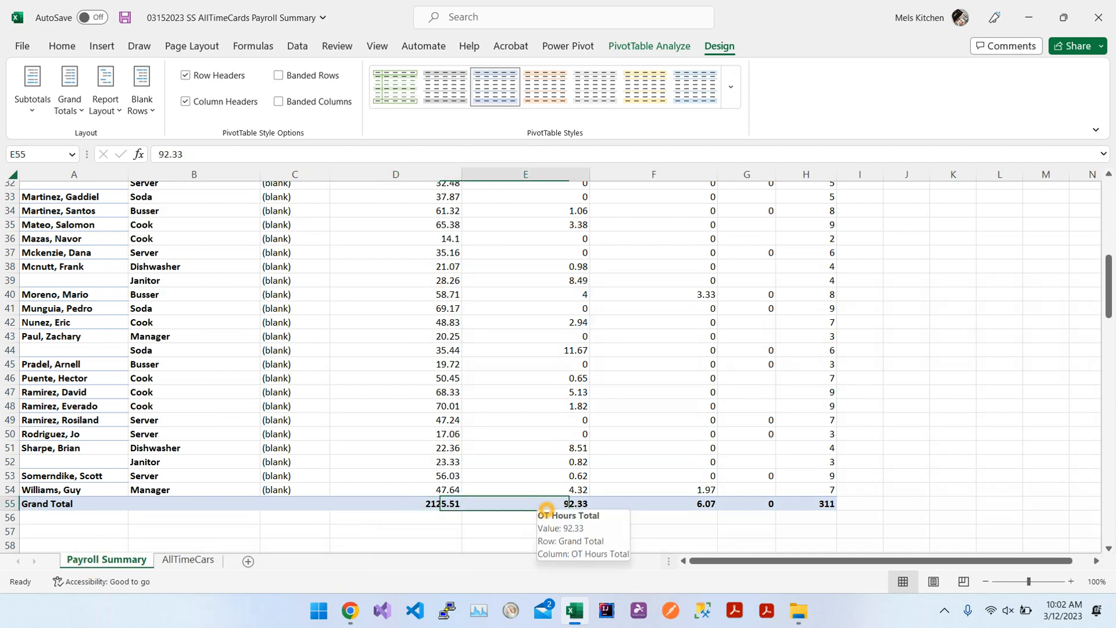
{"action": "left_click", "coordinate": [667, 502]}
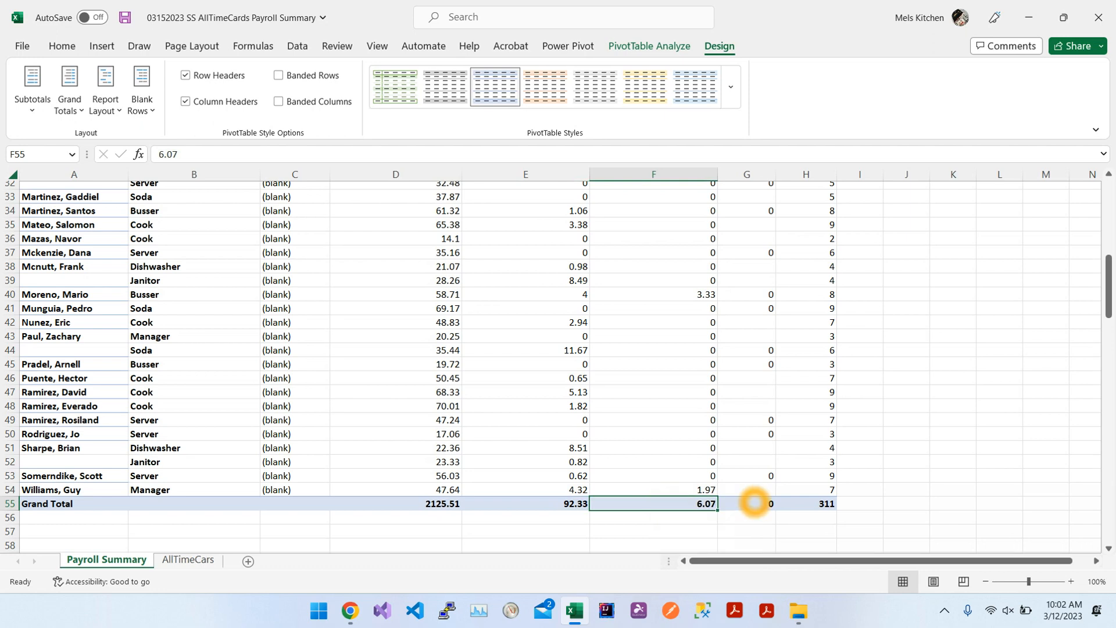
Drill into the records behind the Cash Tips grand total and delete the resulting detail sheet
{"action": "double_click", "coordinate": [755, 502]}
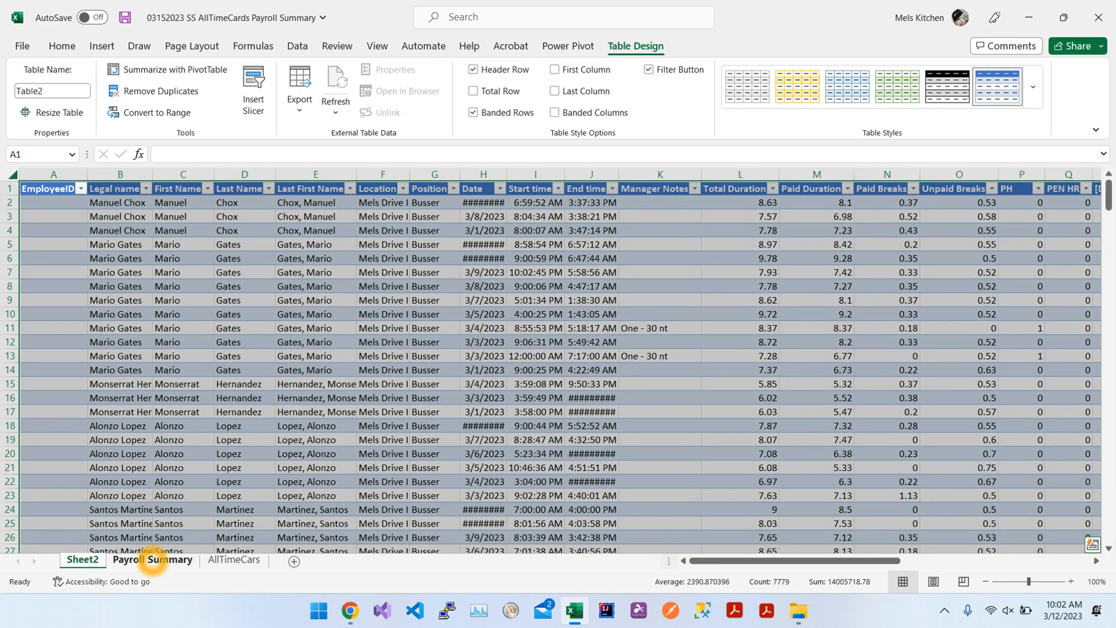
{"action": "left_click", "coordinate": [153, 559]}
{"action": "left_click", "coordinate": [221, 559]}
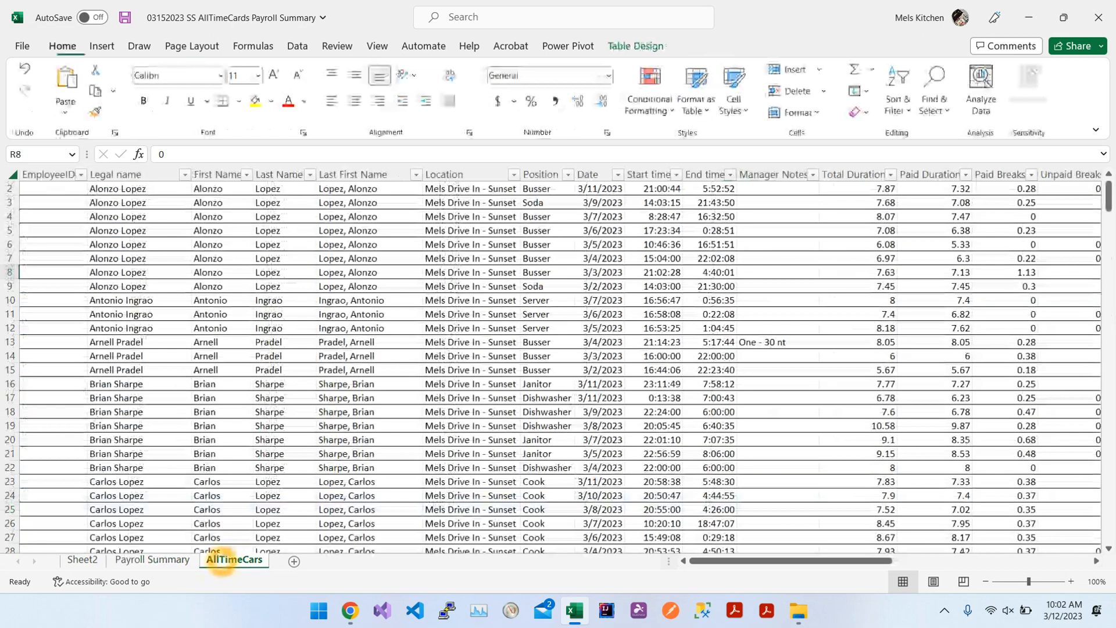
{"action": "left_click", "coordinate": [81, 559]}
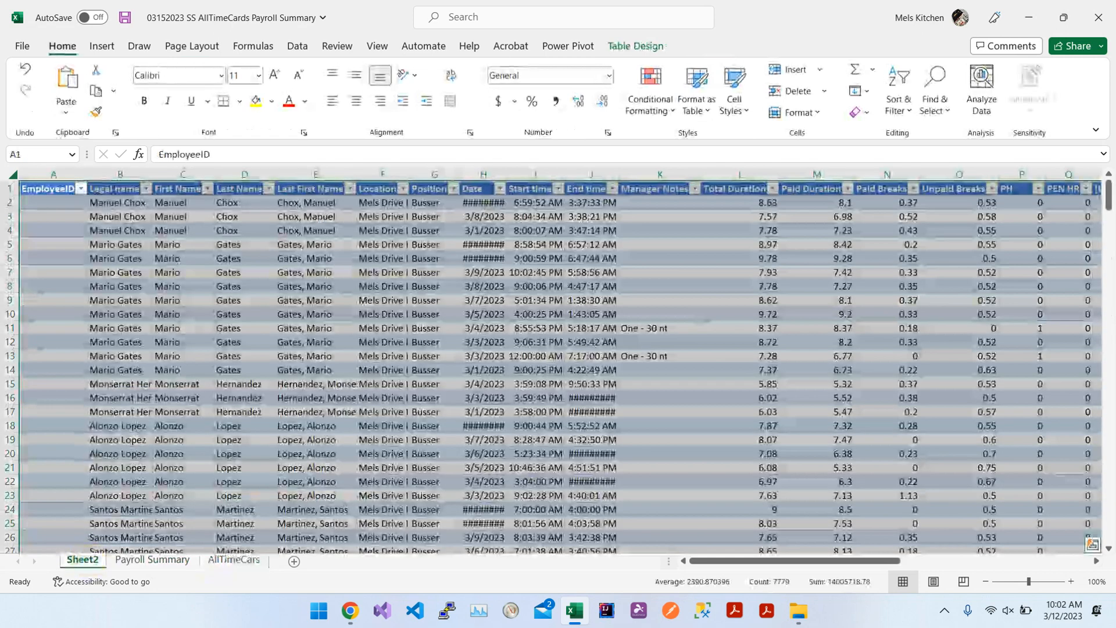
{"action": "left_click", "coordinate": [226, 314]}
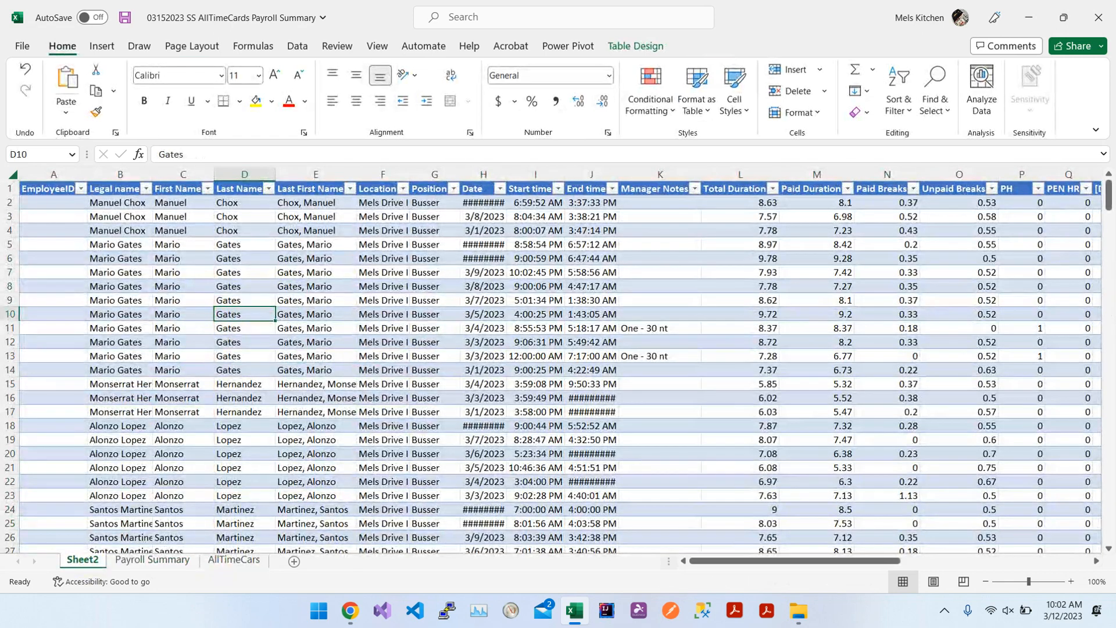
{"action": "right_click", "coordinate": [83, 557]}
{"action": "key", "text": "d"}
{"action": "key", "text": "Return"}
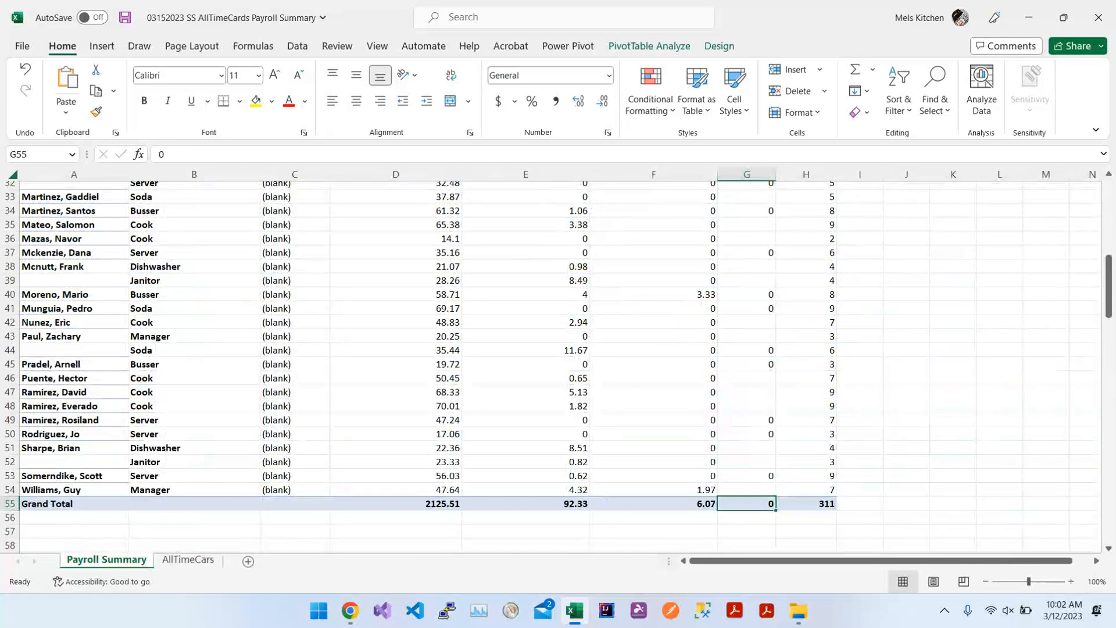
Rename the source data worksheet AllTimeCars as All TimeCards
{"action": "left_click", "coordinate": [188, 559]}
{"action": "double_click", "coordinate": [188, 560]}
{"action": "type", "text": "All TimeCards"}
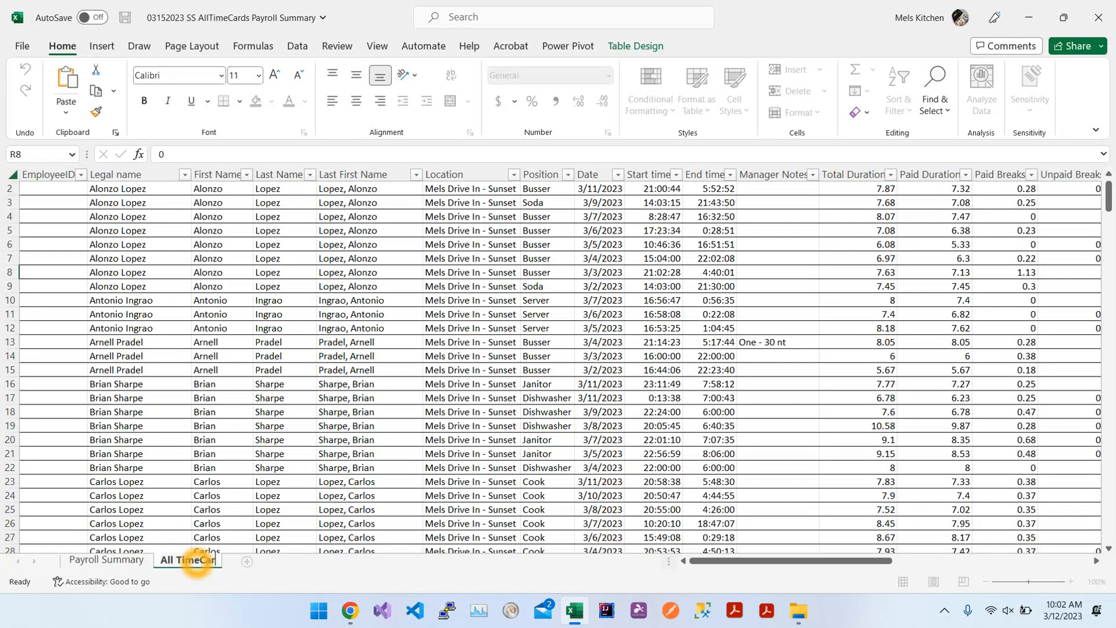
{"action": "key", "text": "Return"}
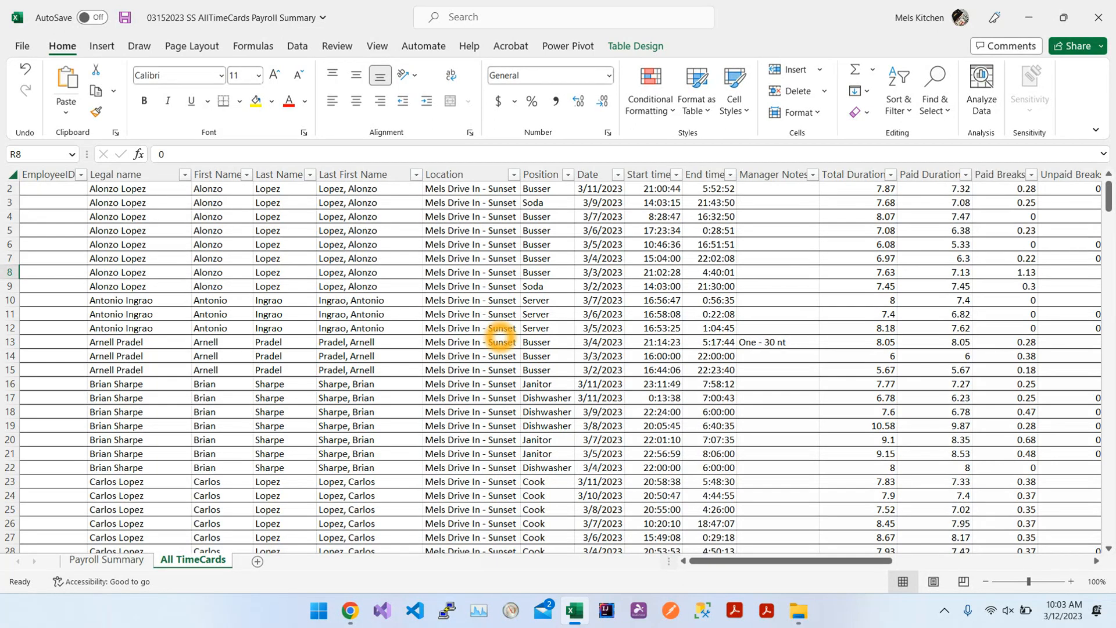
On the Payroll Summary sheet, set columns D through H to one equal width just wide enough for the Reg Hours Total header
{"action": "key", "text": "ctrl+Page_Up"}
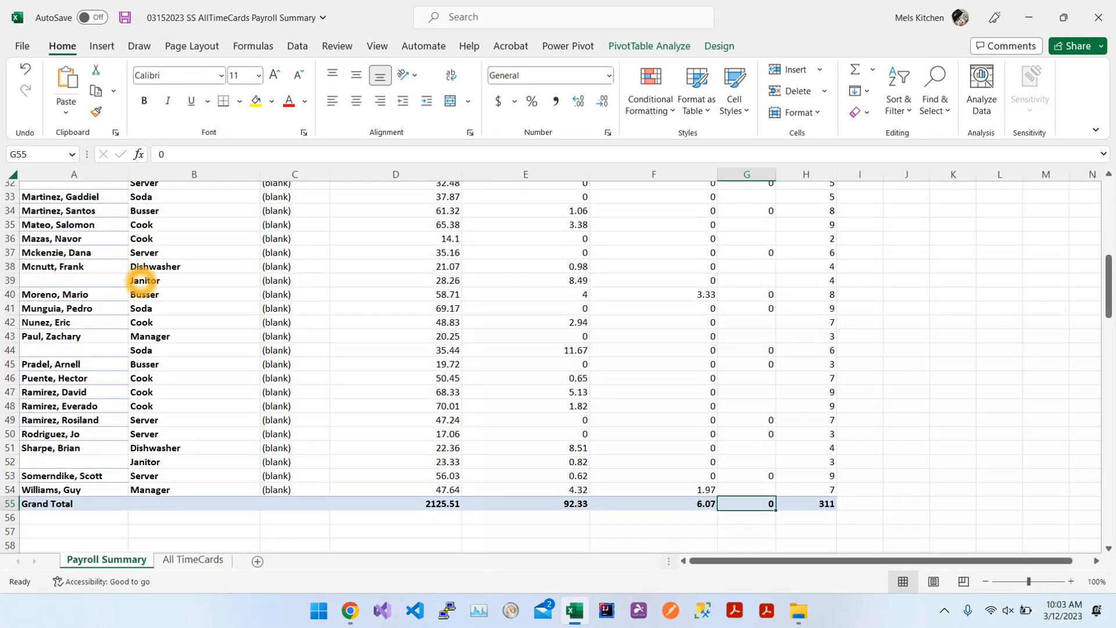
{"action": "scroll", "coordinate": [358, 297], "scroll_direction": "up", "scroll_amount": 10}
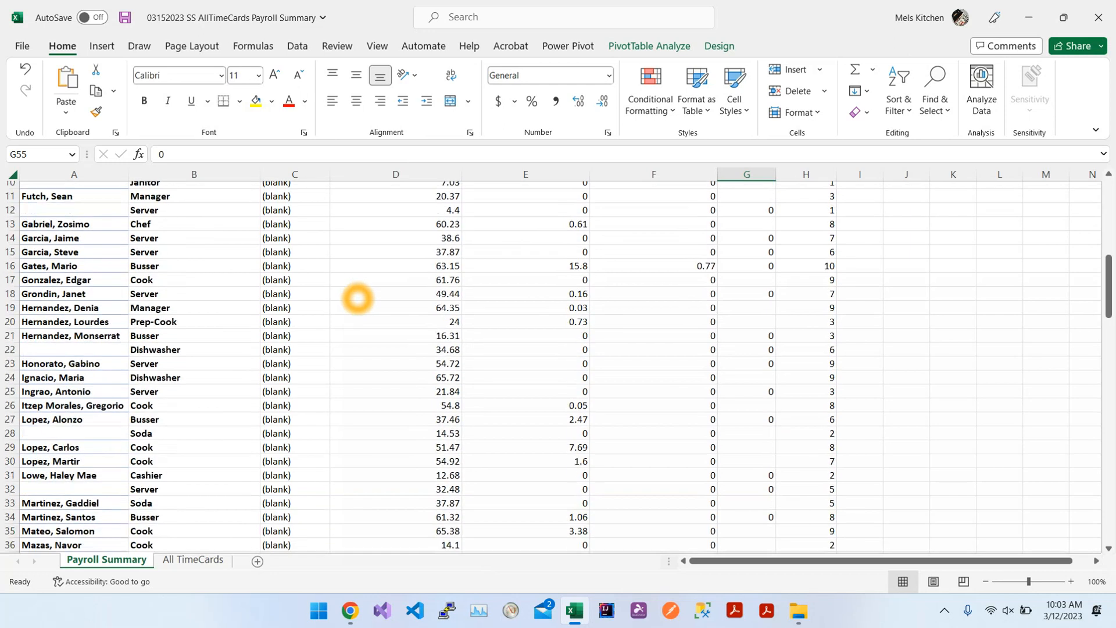
{"action": "left_click_drag", "start_coordinate": [396, 174], "coordinate": [807, 175]}
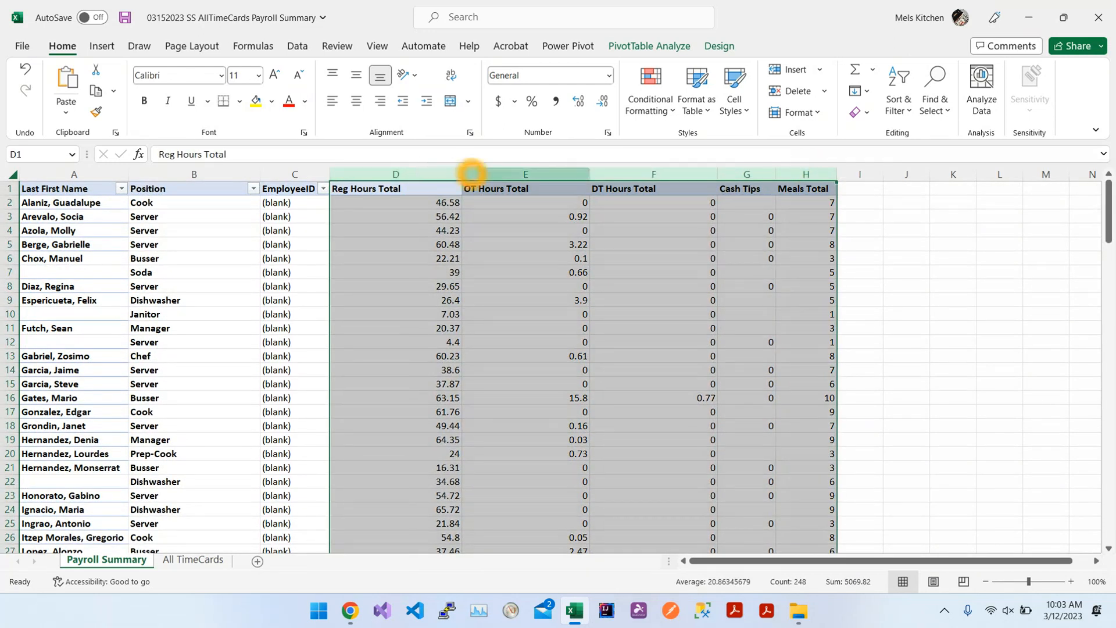
{"action": "left_click_drag", "start_coordinate": [462, 174], "coordinate": [407, 174]}
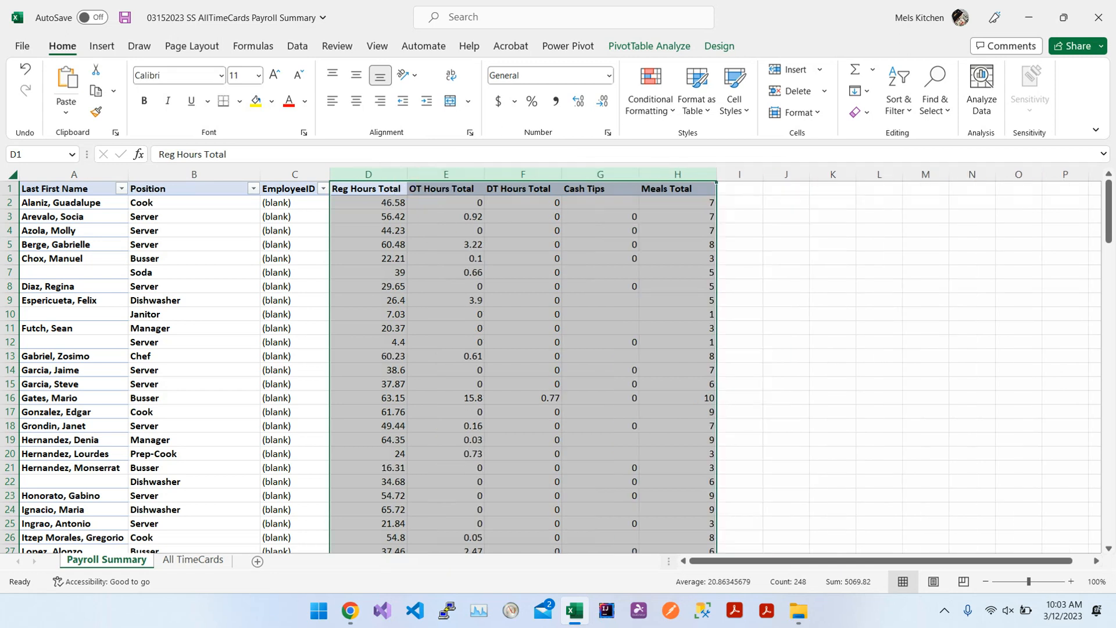
{"action": "left_click", "coordinate": [437, 228]}
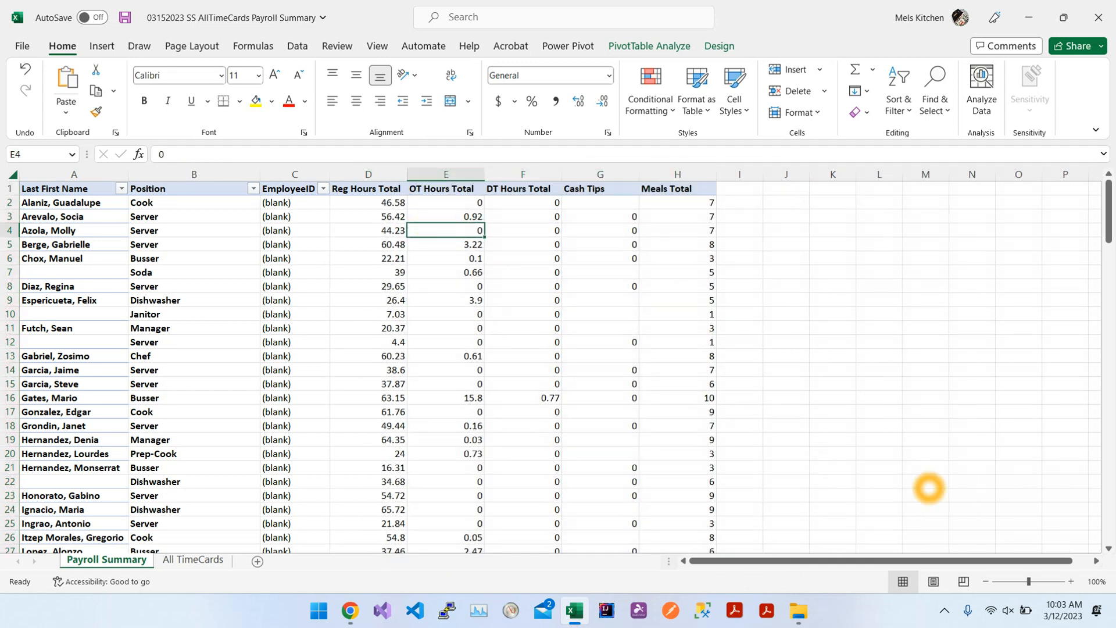
{"action": "mouse_move", "coordinate": [369, 358]}
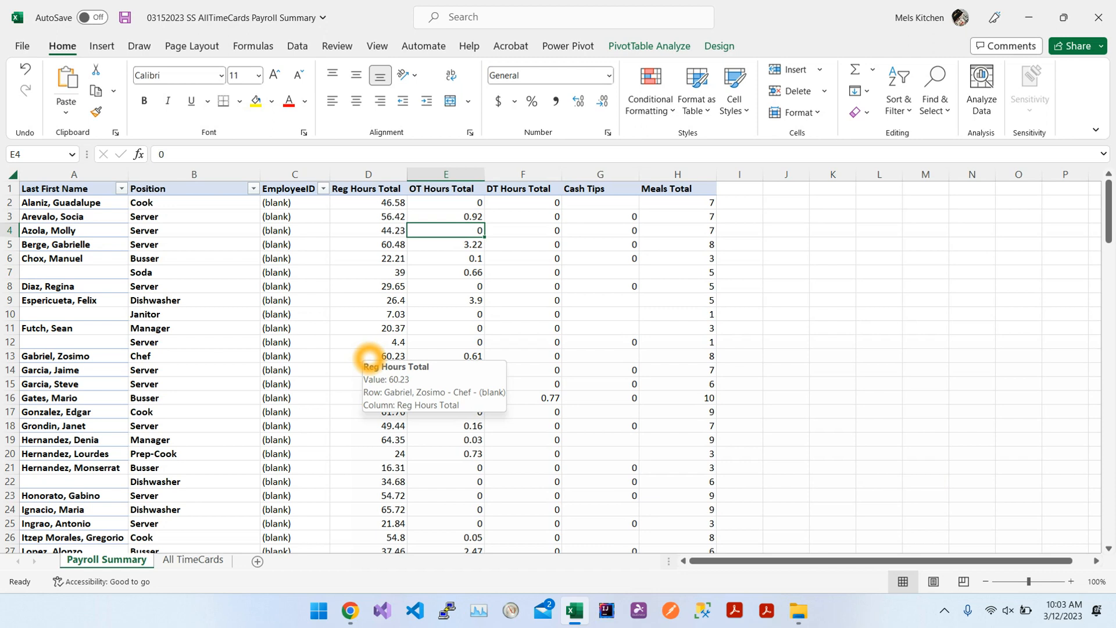